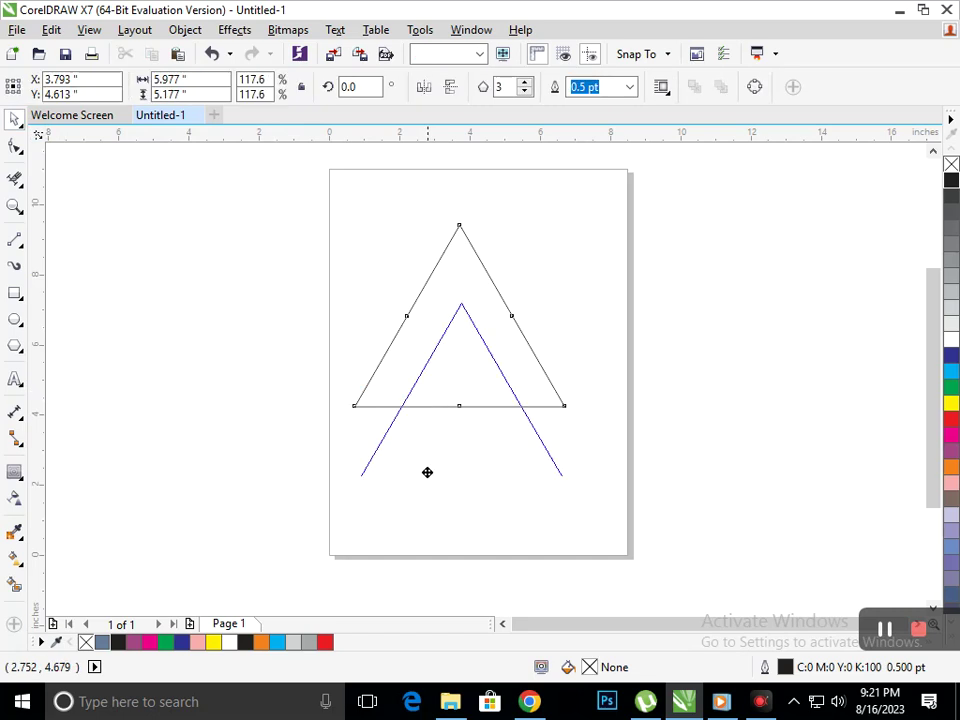
Draw a rectangle about 4.46 by 2.32 inches beside the page and fully round its two right-hand corners to about 1.16 inches.
{"action": "left_click", "coordinate": [10, 297]}
{"action": "left_click_drag", "start_coordinate": [108, 290], "coordinate": [265, 371]}
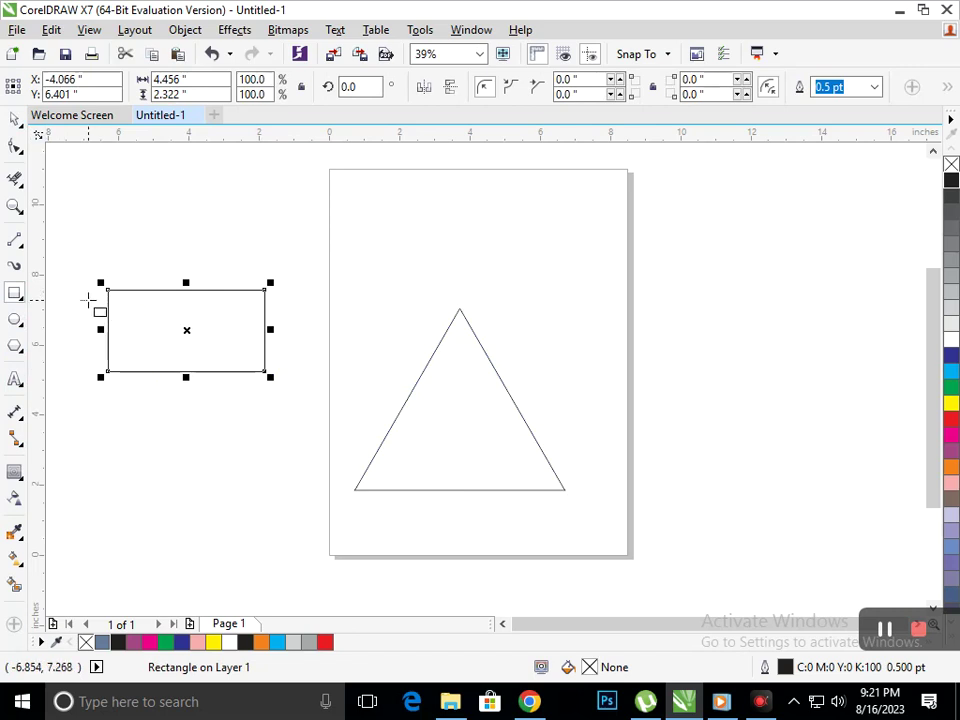
{"action": "left_click", "coordinate": [15, 145]}
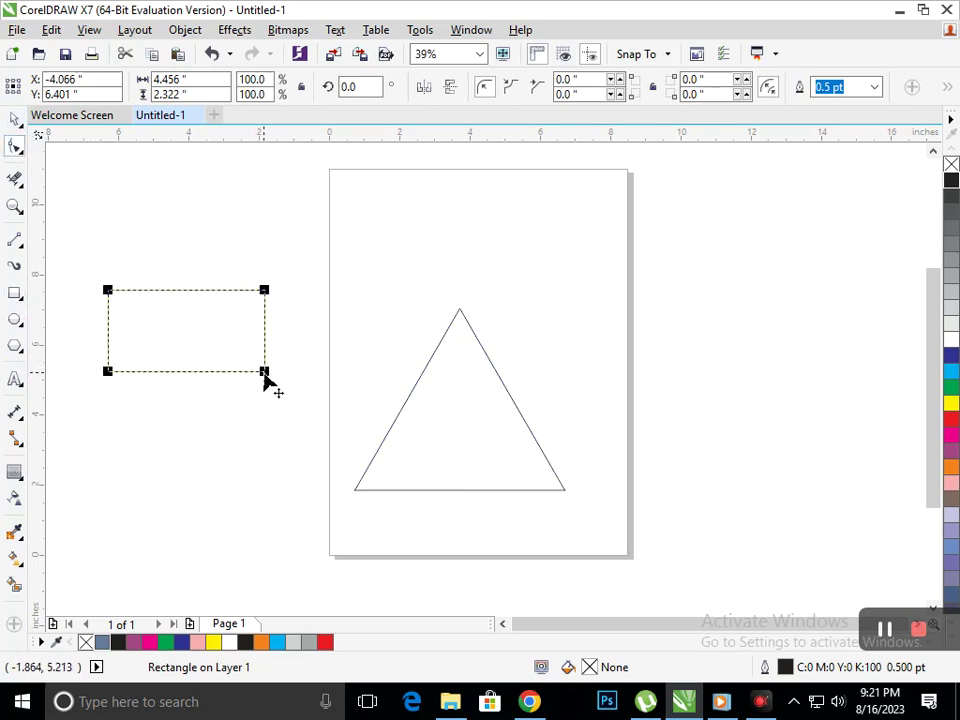
{"action": "left_click", "coordinate": [265, 380]}
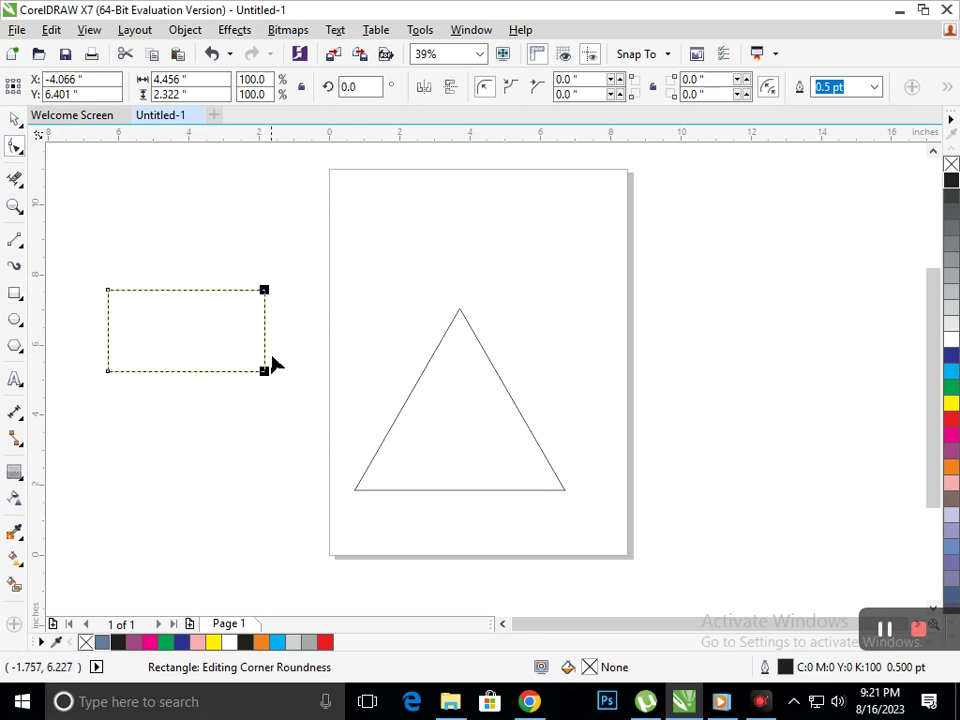
{"action": "left_click_drag", "start_coordinate": [266, 378], "coordinate": [94, 343]}
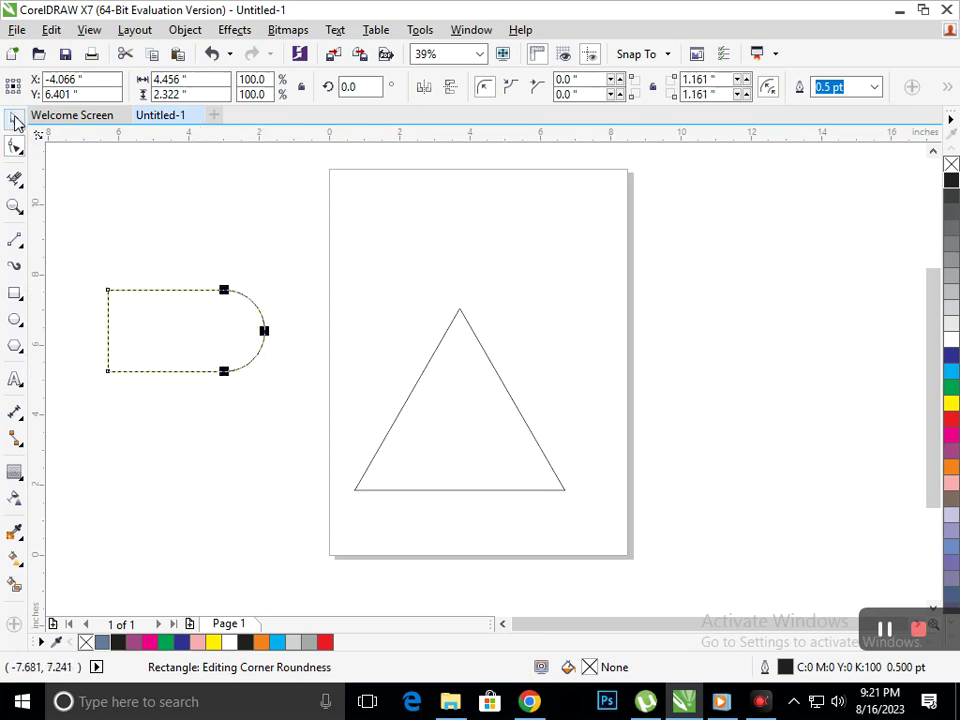
Move the rounded shape beside the upper part of the triangle's right edge and rotate it about 29 degrees to match that edge.
{"action": "left_click", "coordinate": [15, 119]}
{"action": "left_click", "coordinate": [232, 324]}
{"action": "left_click_drag", "start_coordinate": [232, 324], "coordinate": [636, 332]}
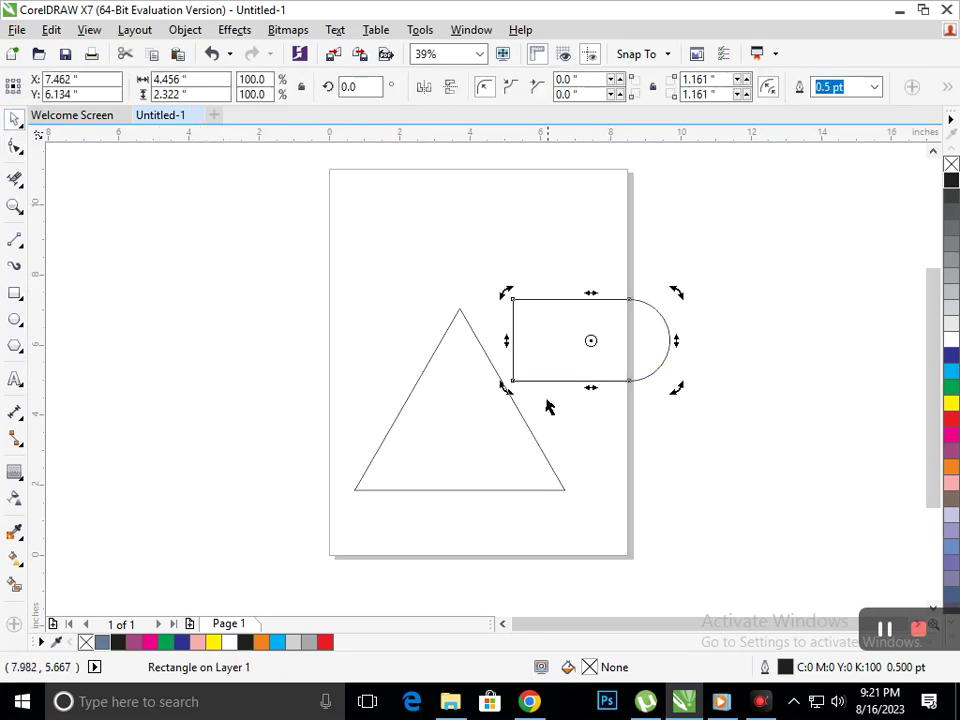
{"action": "left_click_drag", "start_coordinate": [503, 389], "coordinate": [558, 443]}
{"action": "left_click_drag", "start_coordinate": [564, 371], "coordinate": [553, 339]}
{"action": "left_click", "coordinate": [553, 339]}
{"action": "left_click_drag", "start_coordinate": [640, 385], "coordinate": [647, 399]}
{"action": "left_click", "coordinate": [597, 369]}
{"action": "left_click", "coordinate": [585, 338]}
{"action": "left_click", "coordinate": [581, 328]}
{"action": "left_click", "coordinate": [587, 373]}
{"action": "left_click", "coordinate": [602, 296]}
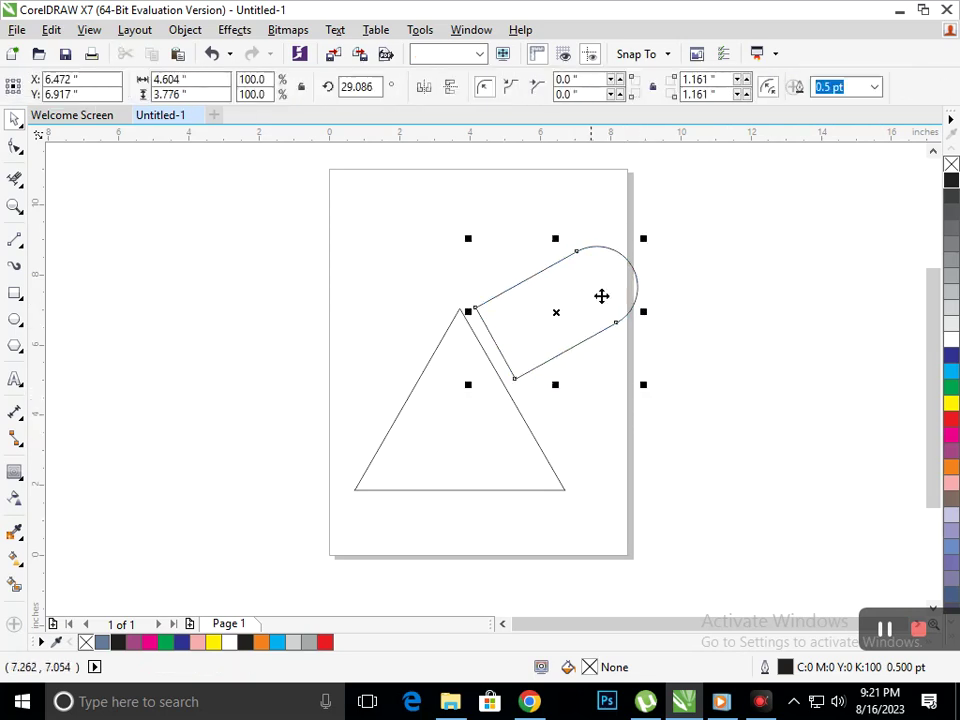
{"action": "left_click", "coordinate": [620, 403]}
Convert the rounded shape to curves and shorten it by moving its rounded-end nodes inward, to about 3.33 by 3.07 inches overall.
{"action": "left_click", "coordinate": [15, 146]}
{"action": "left_click", "coordinate": [568, 302]}
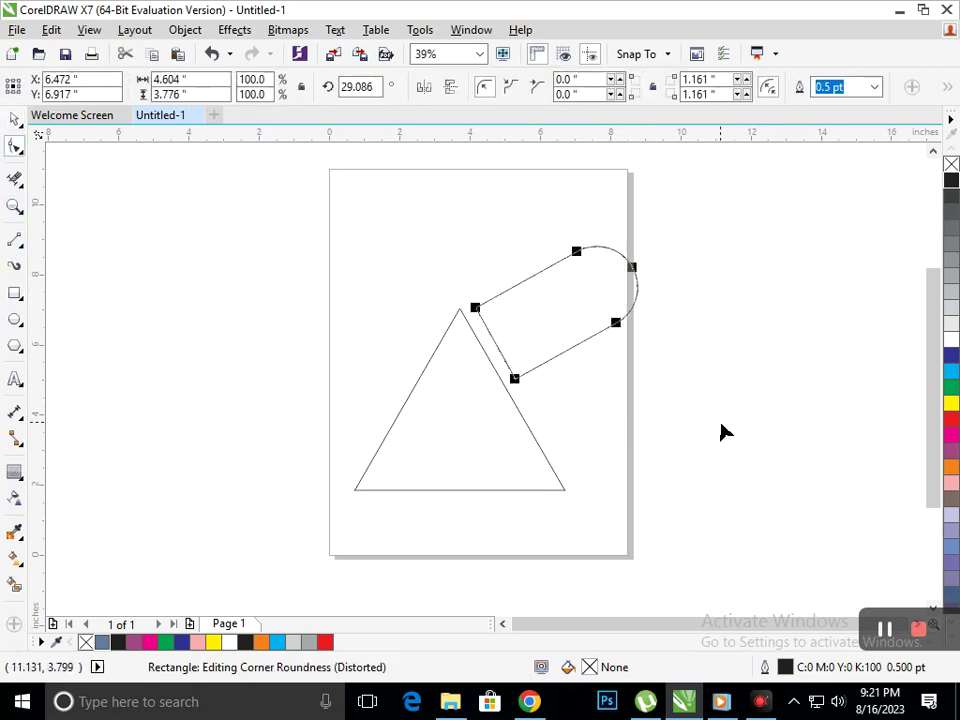
{"action": "key", "text": "ctrl+q"}
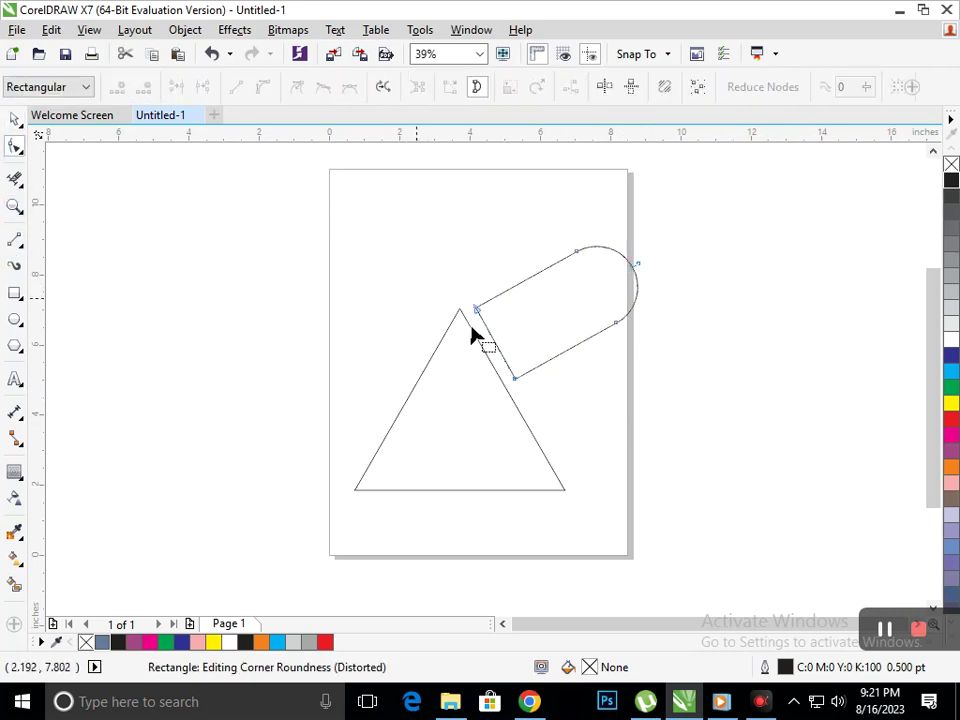
{"action": "left_click_drag", "start_coordinate": [611, 332], "coordinate": [572, 352]}
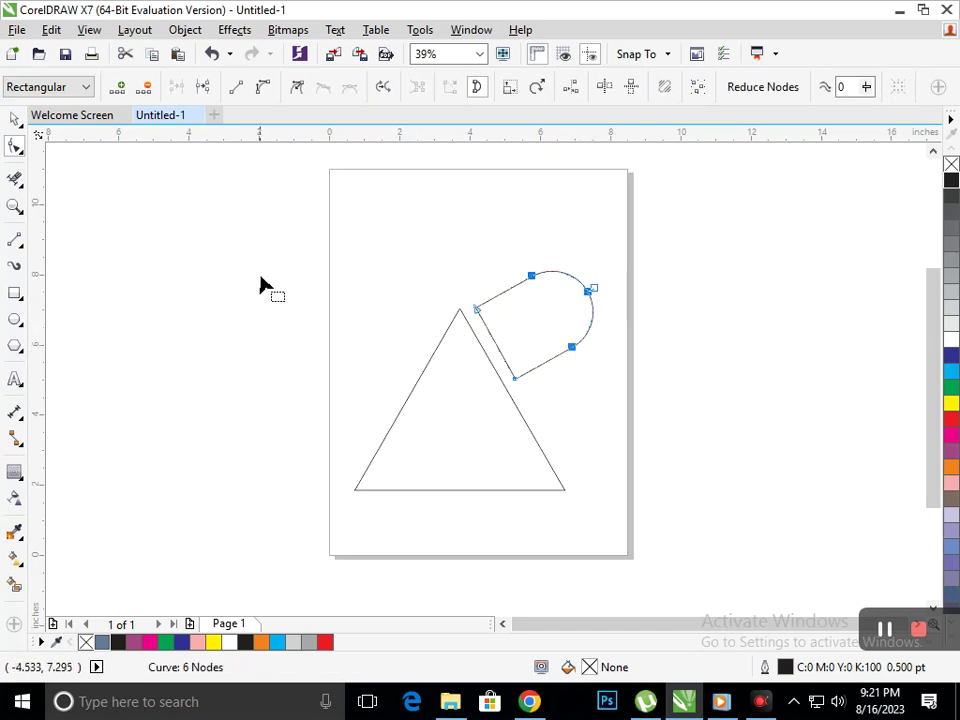
{"action": "left_click", "coordinate": [15, 119]}
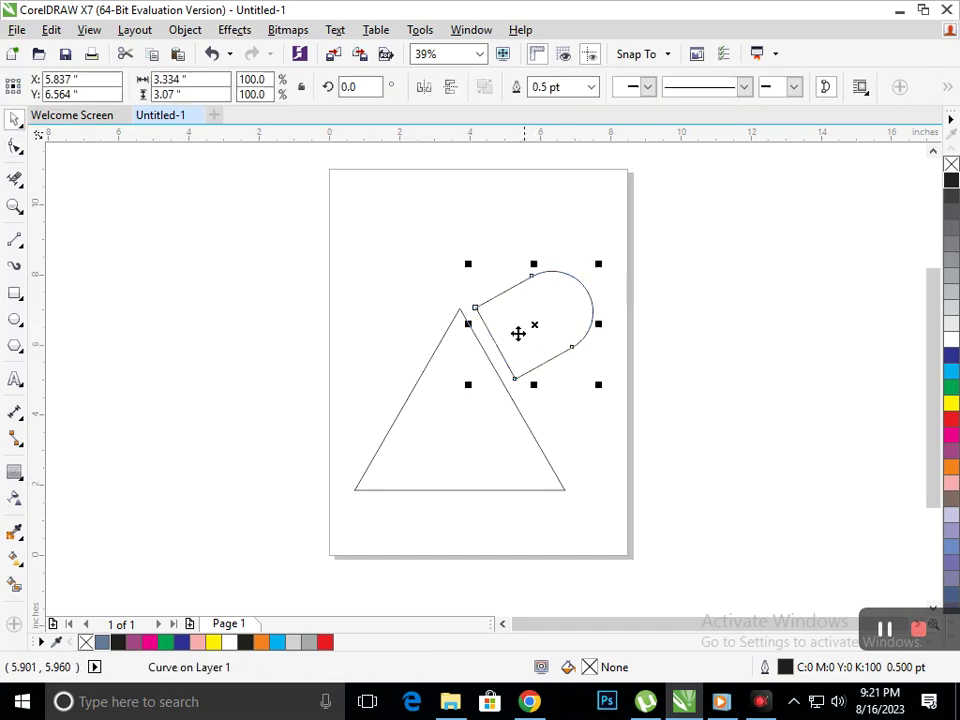
Make a vertically mirrored copy of the rounded shape and rotate the copy 60 degrees.
{"action": "left_click_drag", "start_coordinate": [534, 264], "coordinate": [625, 416]}
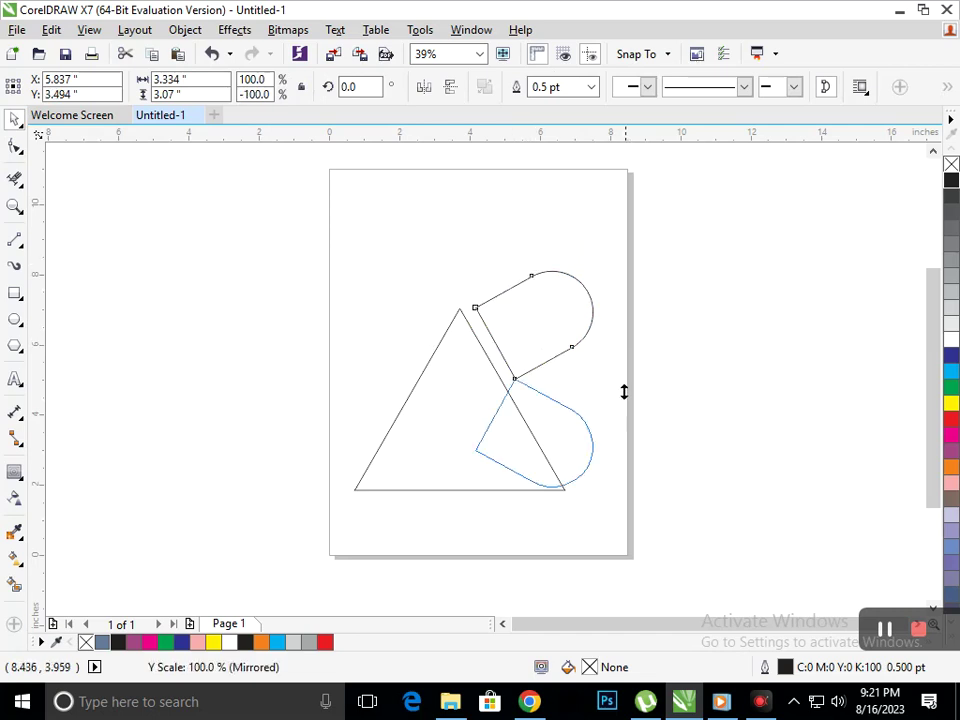
{"action": "key", "text": "Escape"}
{"action": "left_click_drag", "start_coordinate": [468, 264], "coordinate": [537, 377]}
{"action": "left_click", "coordinate": [575, 446]}
{"action": "left_click_drag", "start_coordinate": [599, 493], "coordinate": [638, 392]}
{"action": "key", "text": "Escape"}
Position the copied shape just below the original along the triangle's right edge, forming a slanted B.
{"action": "left_click_drag", "start_coordinate": [570, 454], "coordinate": [607, 414]}
{"action": "left_click", "coordinate": [678, 552]}
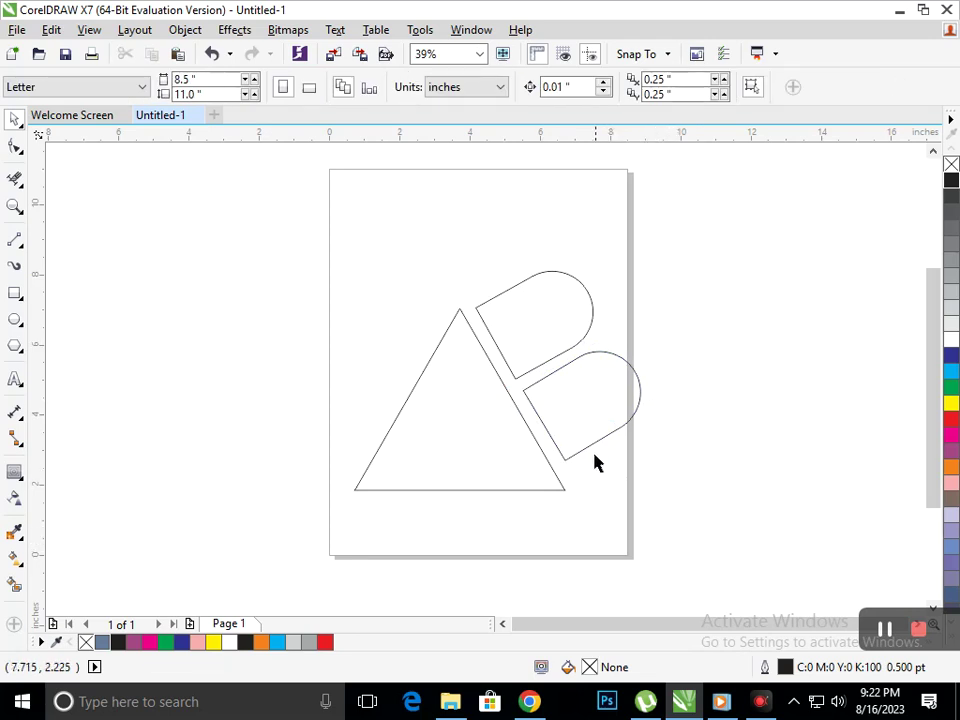
{"action": "mouse_move", "coordinate": [587, 440]}
{"action": "left_mouse_down"}
{"action": "mouse_move", "coordinate": [598, 459]}
{"action": "mouse_move", "coordinate": [587, 437]}
{"action": "left_mouse_up"}
{"action": "left_click", "coordinate": [650, 509]}
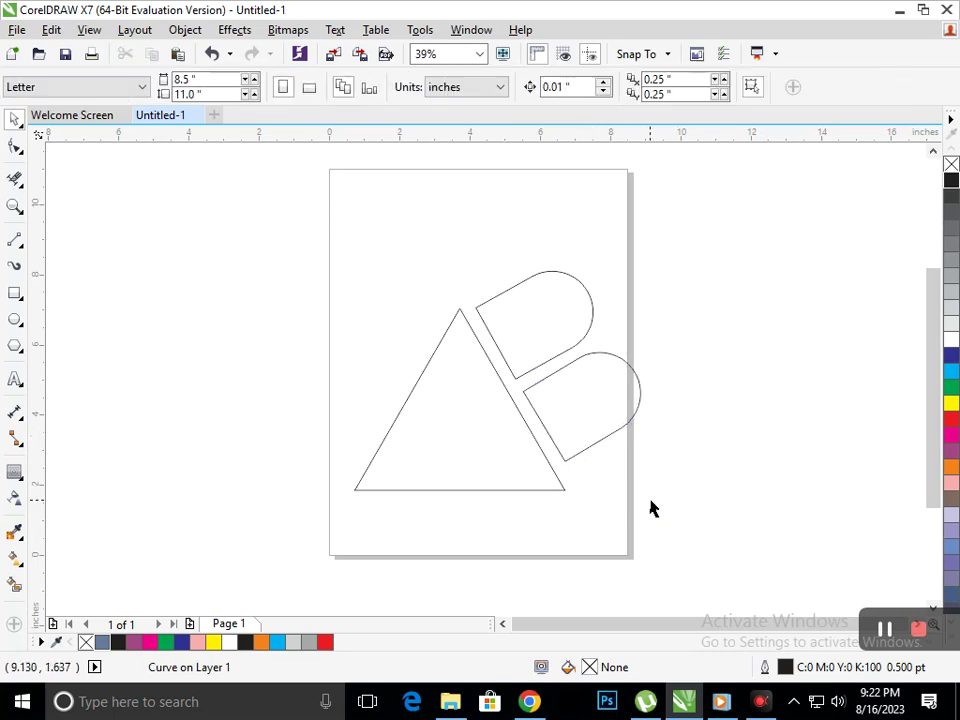
{"action": "left_click", "coordinate": [583, 423]}
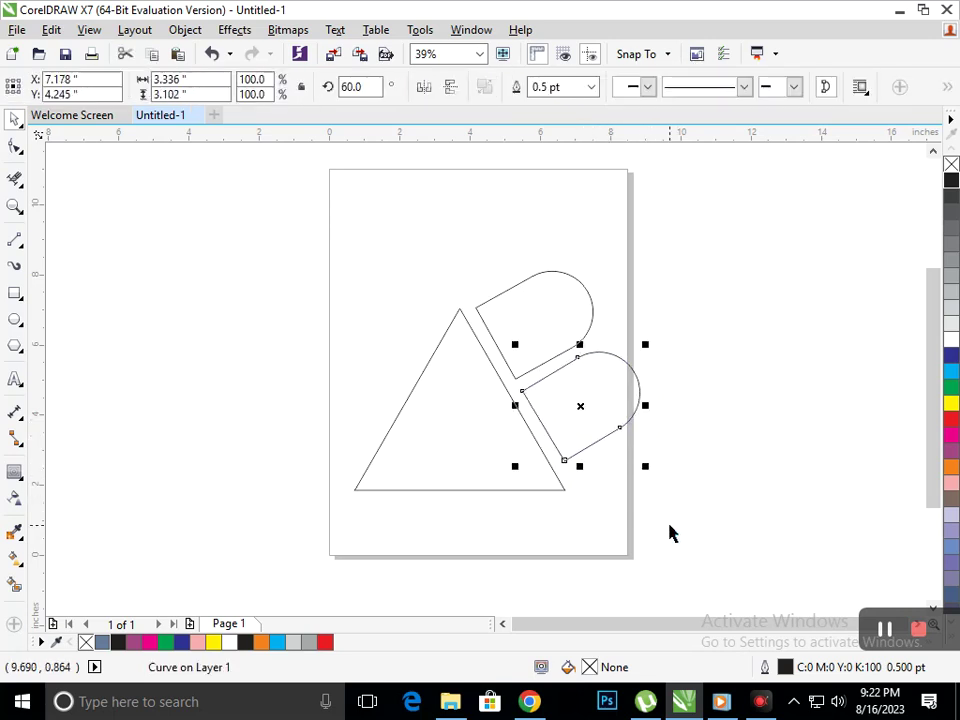
{"action": "left_click", "coordinate": [664, 533]}
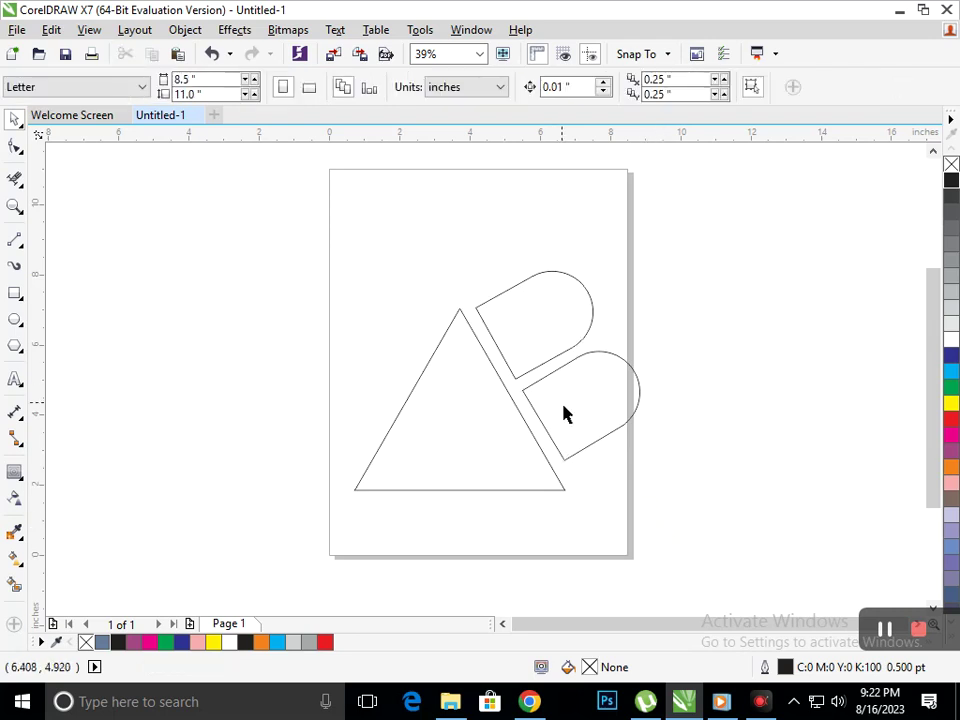
Create a smaller scaled copy inside each of the two rounded shapes to form the inner holes of the B.
{"action": "left_click", "coordinate": [559, 452]}
{"action": "left_click_drag", "start_coordinate": [516, 467], "coordinate": [551, 471]}
{"action": "left_click", "coordinate": [510, 362]}
{"action": "left_click_drag", "start_coordinate": [466, 386], "coordinate": [497, 383]}
{"action": "left_click", "coordinate": [652, 448]}
{"action": "left_click_drag", "start_coordinate": [701, 467], "coordinate": [540, 415]}
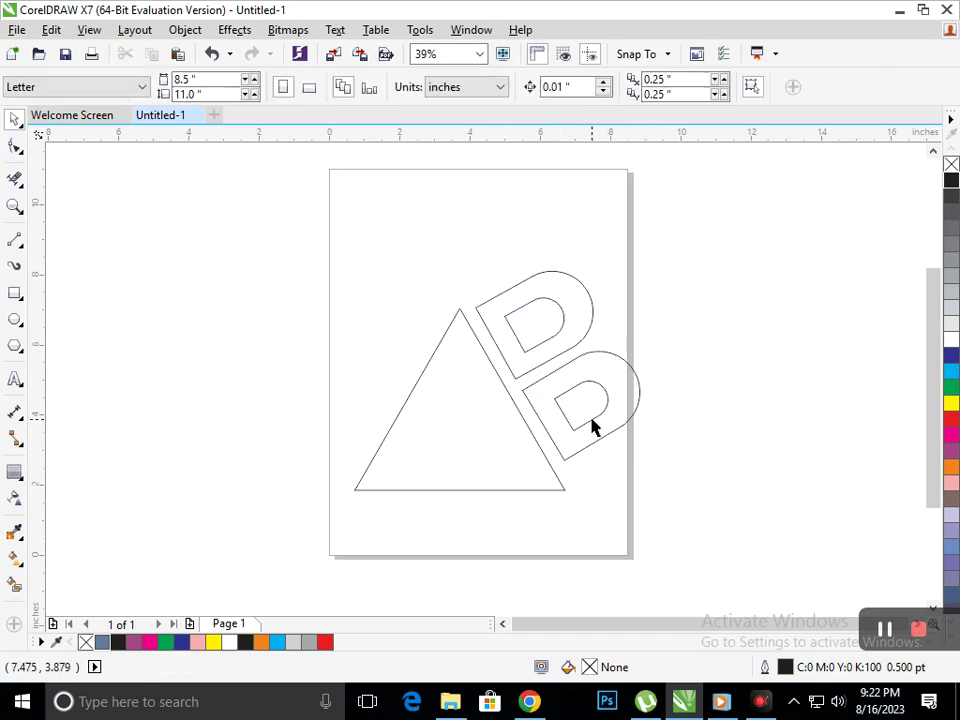
Scale the triangle down slightly about its centre to leave a wider gap beside the B shapes.
{"action": "left_click", "coordinate": [552, 489]}
{"action": "left_click_drag", "start_coordinate": [343, 496], "coordinate": [356, 488]}
{"action": "left_click", "coordinate": [393, 572]}
{"action": "left_click", "coordinate": [482, 478]}
Try to reshape the triangle by moving its lower-left and bottom midpoint nodes, and undo the move.
{"action": "left_click", "coordinate": [14, 146]}
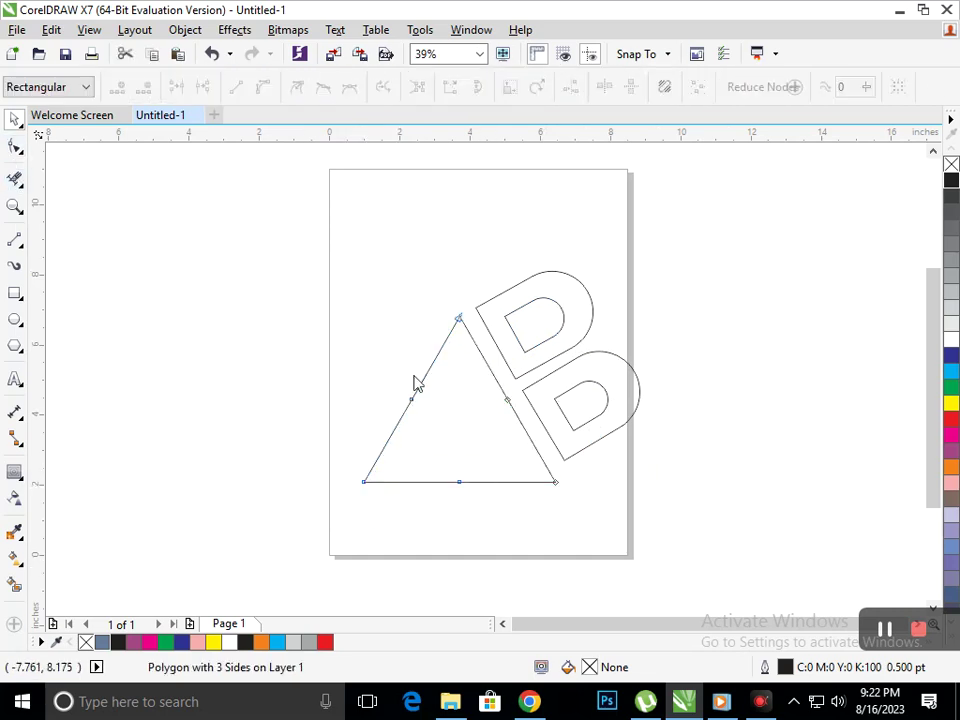
{"action": "left_click", "coordinate": [392, 486]}
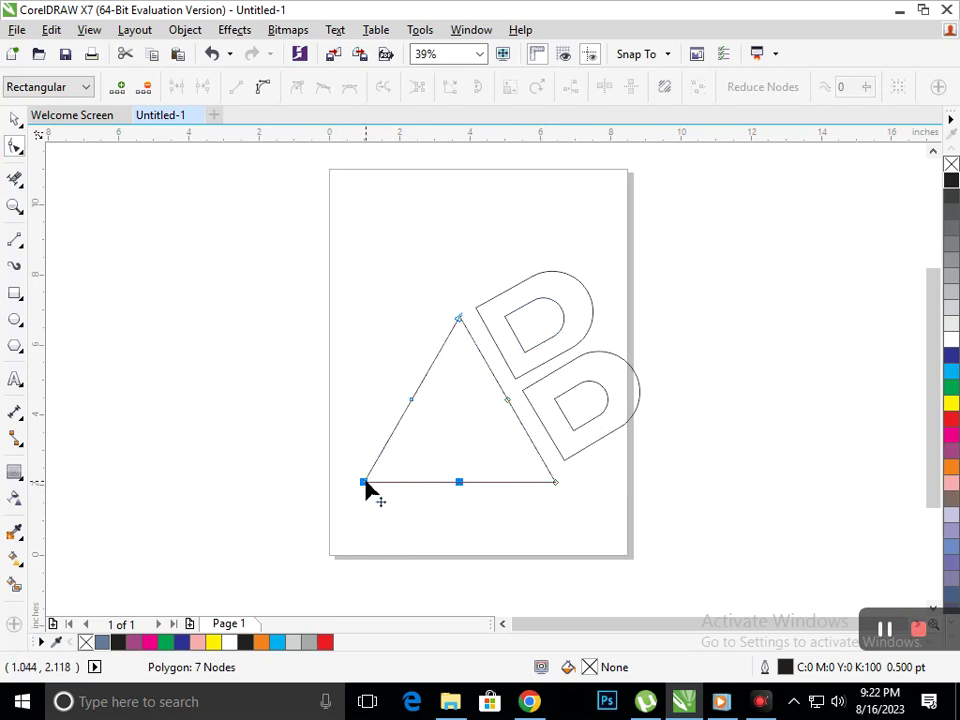
{"action": "left_click_drag", "start_coordinate": [369, 484], "coordinate": [371, 476]}
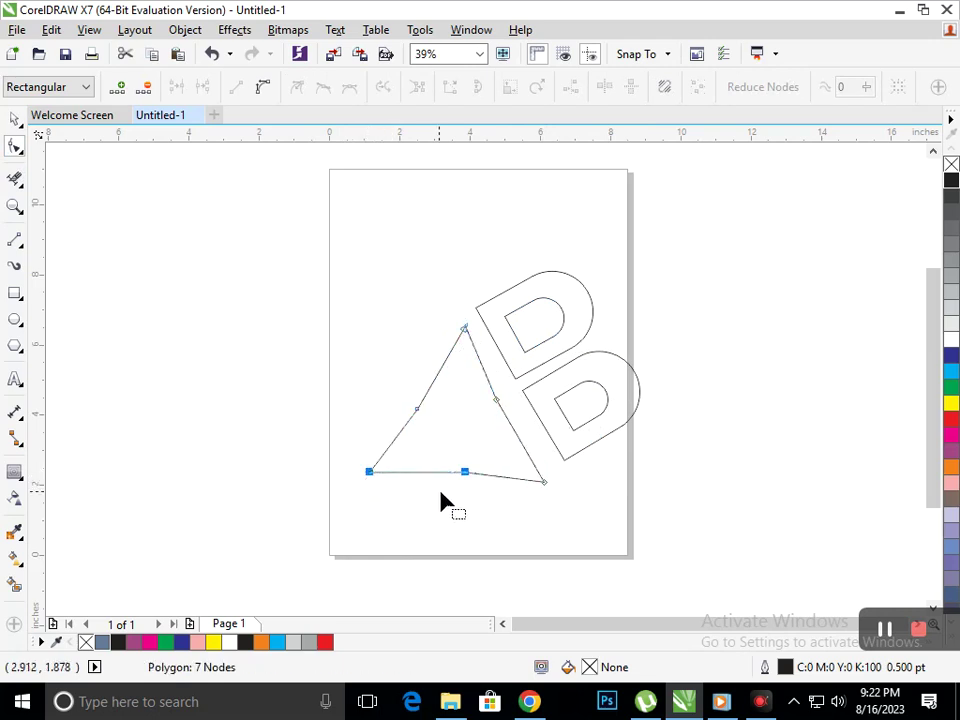
{"action": "key", "text": "ctrl+z"}
Delete the midpoint nodes on the triangle's sides and convert the polygon to curves.
{"action": "left_click_drag", "start_coordinate": [503, 514], "coordinate": [418, 452]}
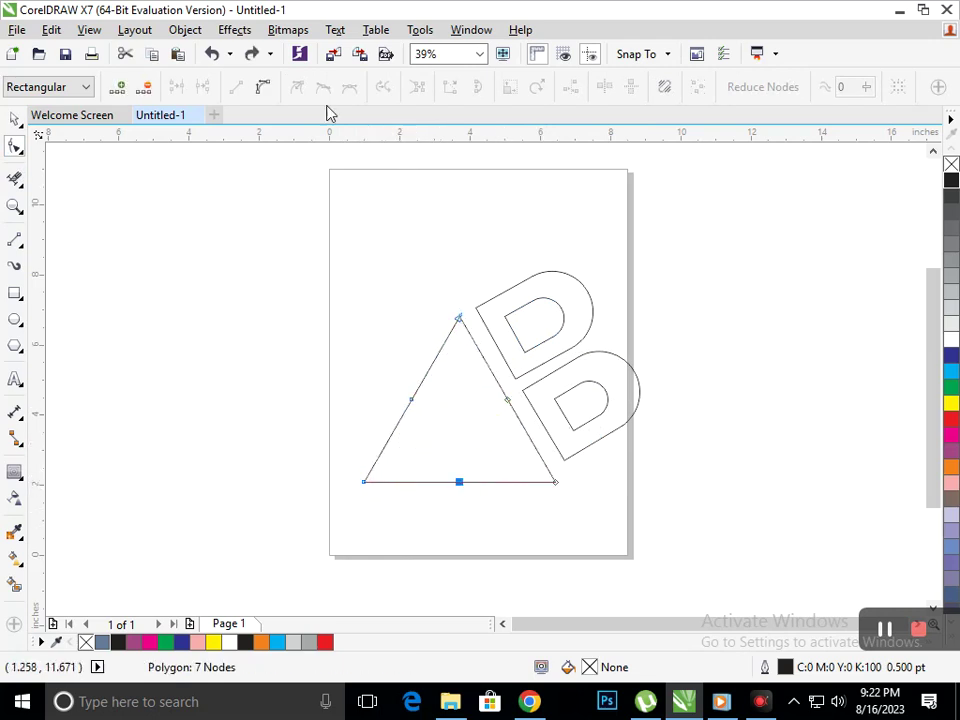
{"action": "key", "text": "Delete"}
{"action": "left_click_drag", "start_coordinate": [626, 514], "coordinate": [553, 479]}
{"action": "key", "text": "ctrl+z"}
{"action": "key", "text": "ctrl+z"}
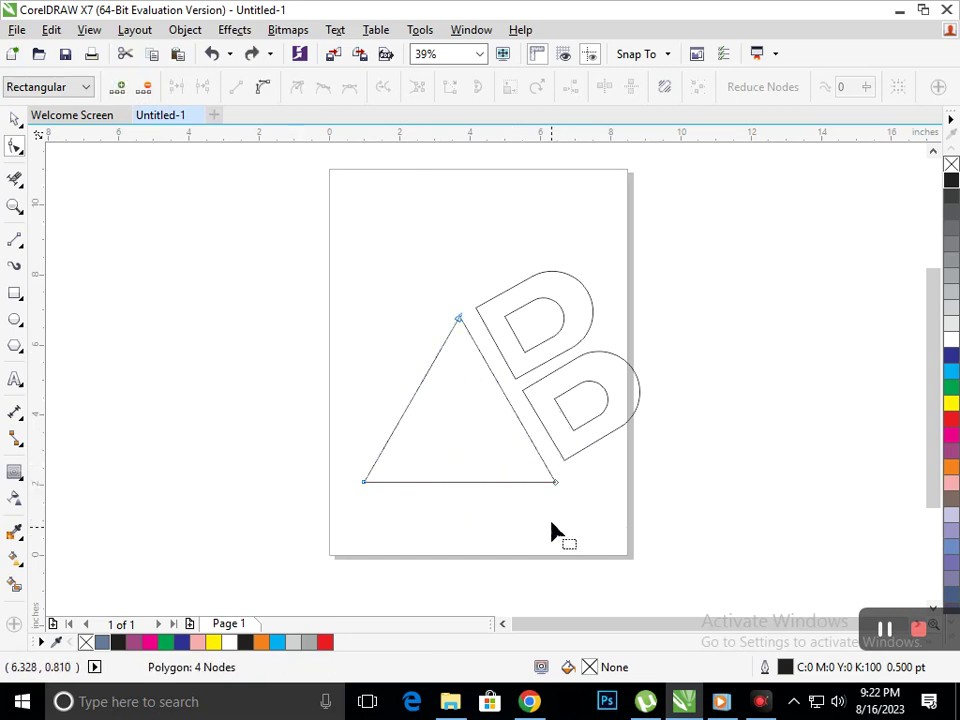
{"action": "left_click_drag", "start_coordinate": [366, 484], "coordinate": [413, 513]}
{"action": "key", "text": "ctrl+z"}
{"action": "left_click_drag", "start_coordinate": [587, 519], "coordinate": [302, 470]}
{"action": "key", "text": "ctrl+q"}
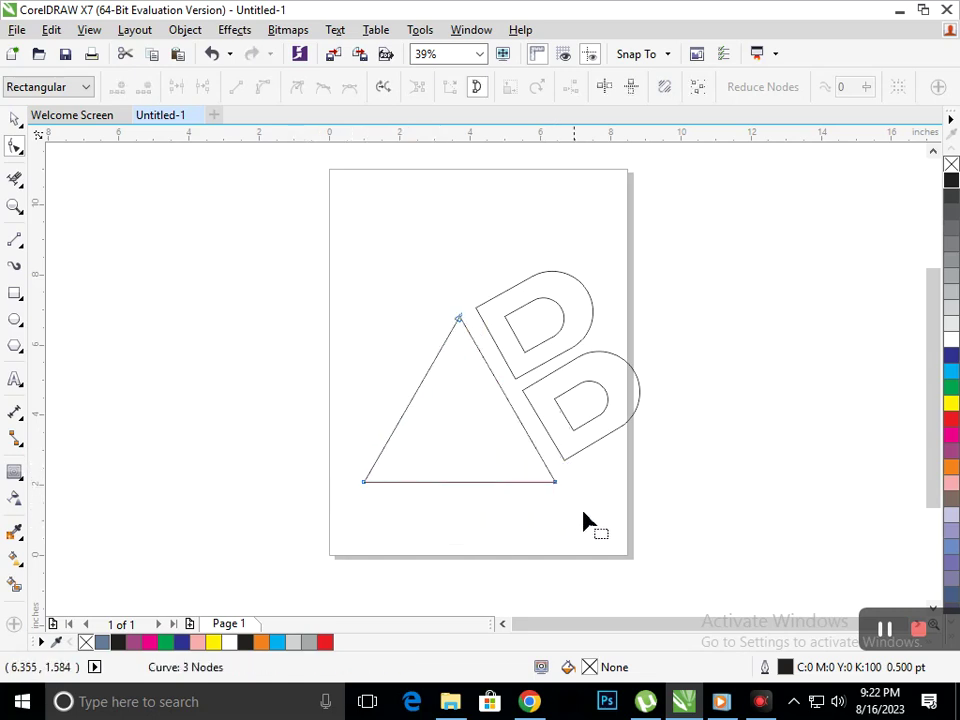
Move the triangle's bottom side up and slightly left, and reposition its apex near the B's upper corner.
{"action": "left_click", "coordinate": [424, 483]}
{"action": "left_click_drag", "start_coordinate": [556, 484], "coordinate": [549, 470]}
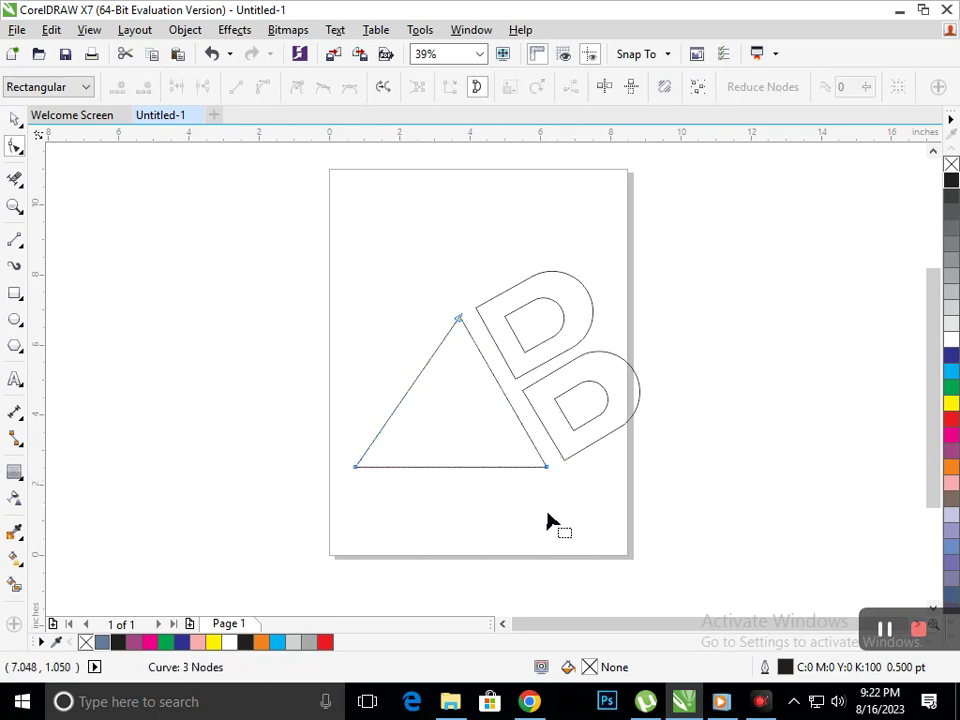
{"action": "mouse_move", "coordinate": [462, 330]}
{"action": "left_mouse_down"}
{"action": "mouse_move", "coordinate": [482, 328]}
{"action": "mouse_move", "coordinate": [468, 328]}
{"action": "left_mouse_up"}
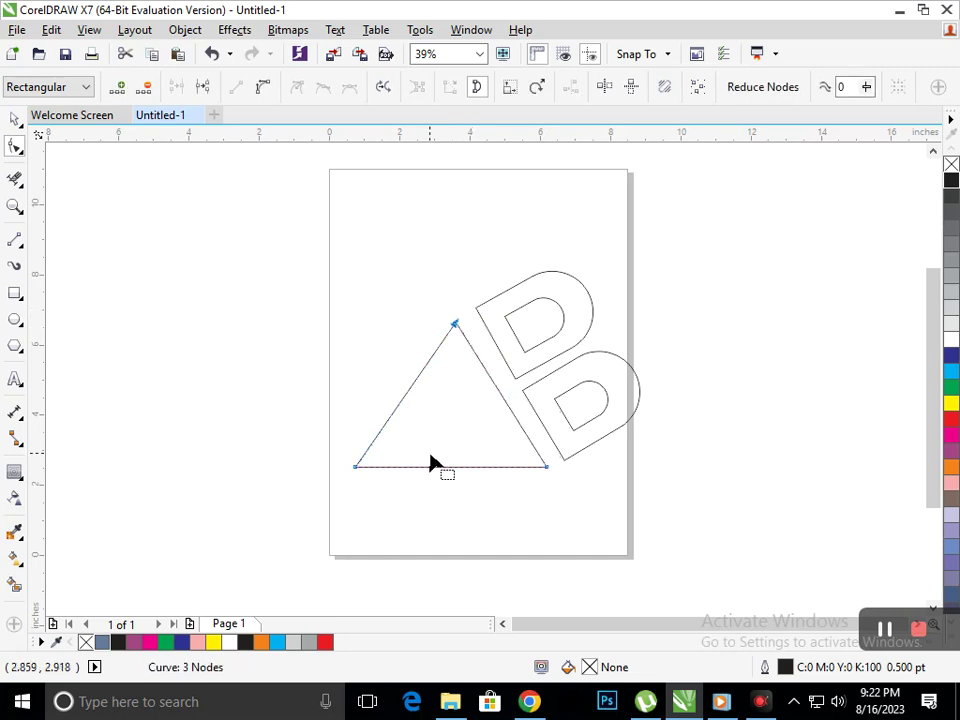
{"action": "key", "text": "Right"}
{"action": "key", "text": "Right"}
{"action": "key", "text": "Right"}
{"action": "key", "text": "Up"}
{"action": "key", "text": "Up"}
{"action": "key", "text": "Up"}
{"action": "key", "text": "Up"}
{"action": "key", "text": "Up"}
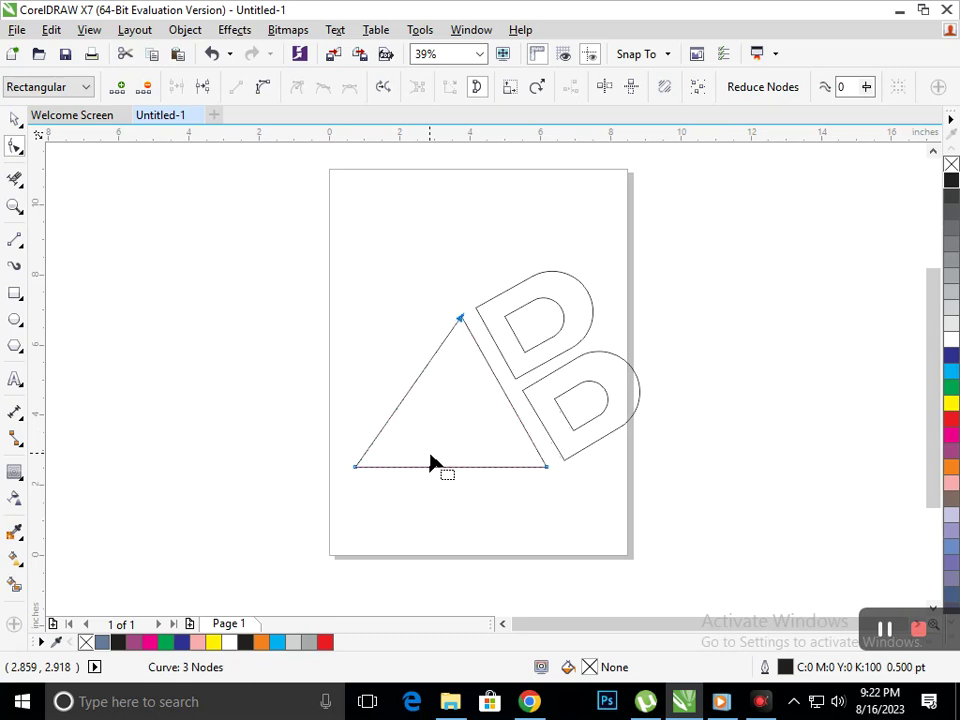
{"action": "key", "text": "Escape"}
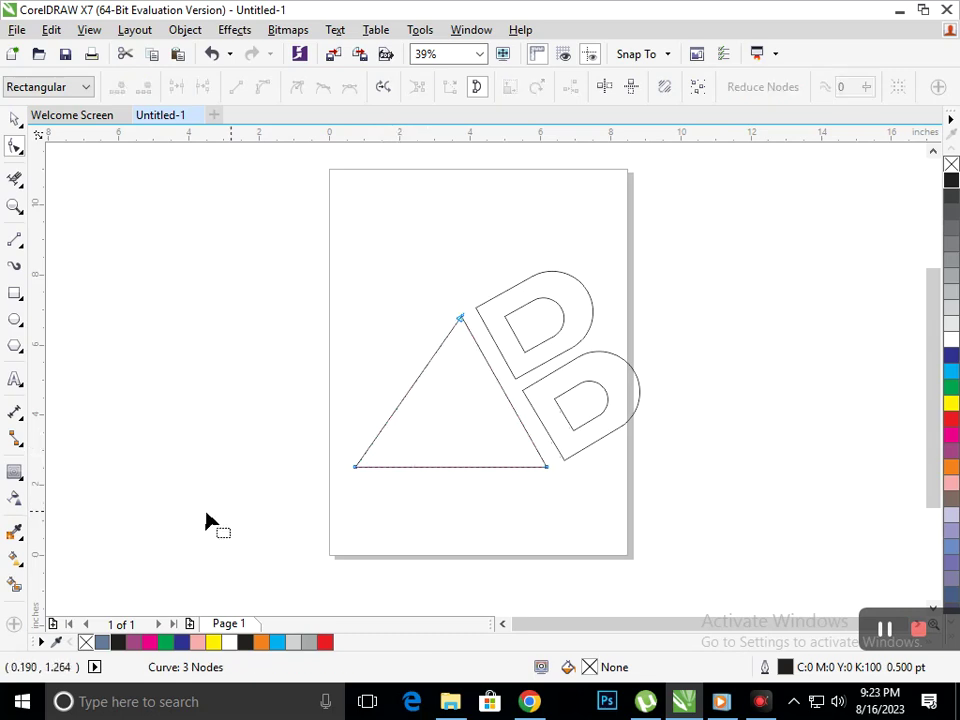
Shift the triangle's apex slightly left and fine-tune it so the right side runs parallel to the B shapes.
{"action": "left_click_drag", "start_coordinate": [459, 320], "coordinate": [452, 323]}
{"action": "key", "text": "Right"}
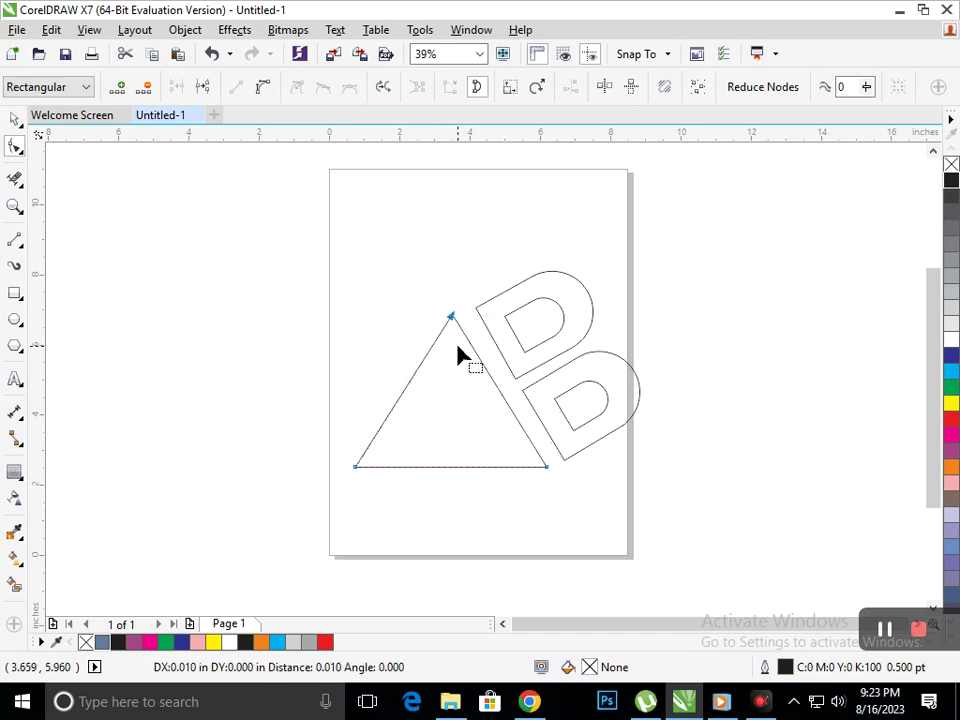
{"action": "key", "text": "Right"}
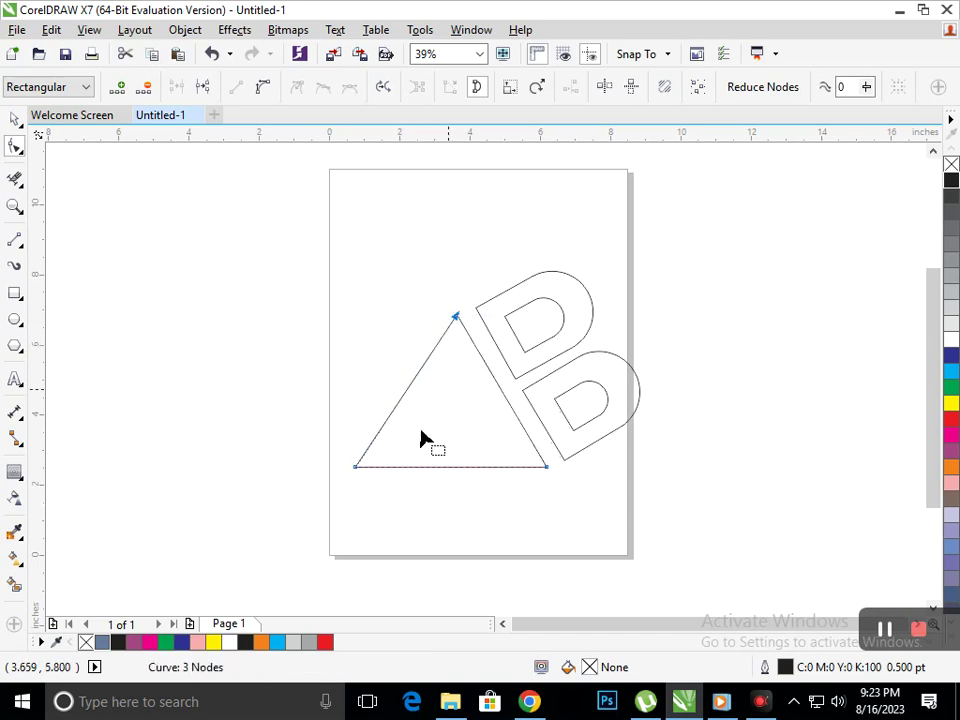
{"action": "left_click", "coordinate": [14, 120]}
{"action": "left_click", "coordinate": [98, 295]}
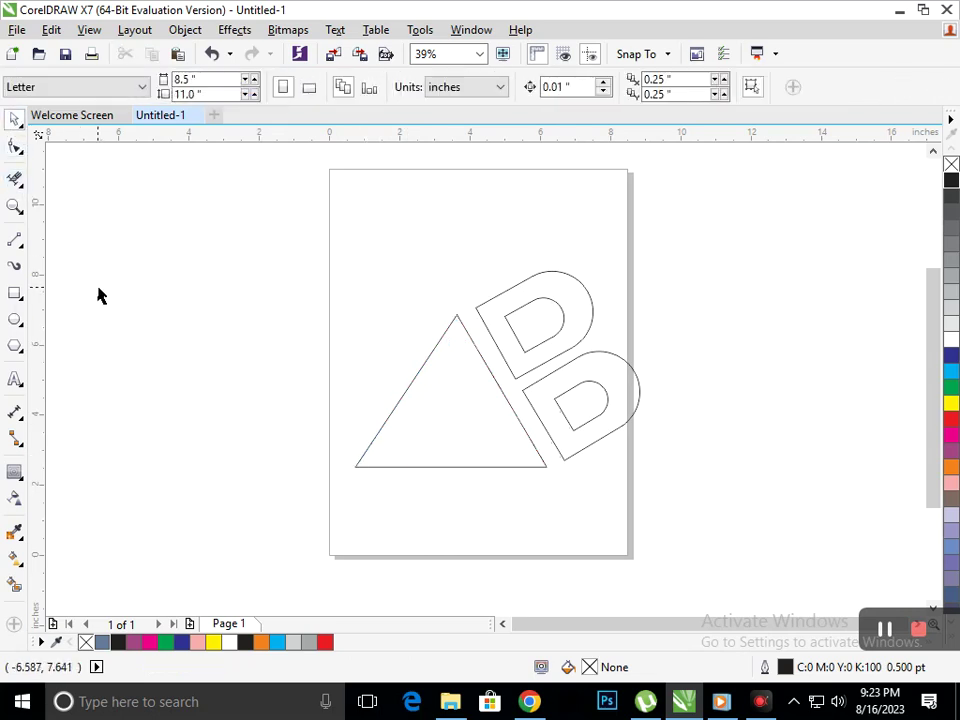
Create a small scaled-down copy of the triangle inside its upper part as the hole of the A.
{"action": "left_click", "coordinate": [408, 460]}
{"action": "left_click_drag", "start_coordinate": [345, 482], "coordinate": [418, 439]}
{"action": "left_click", "coordinate": [240, 438]}
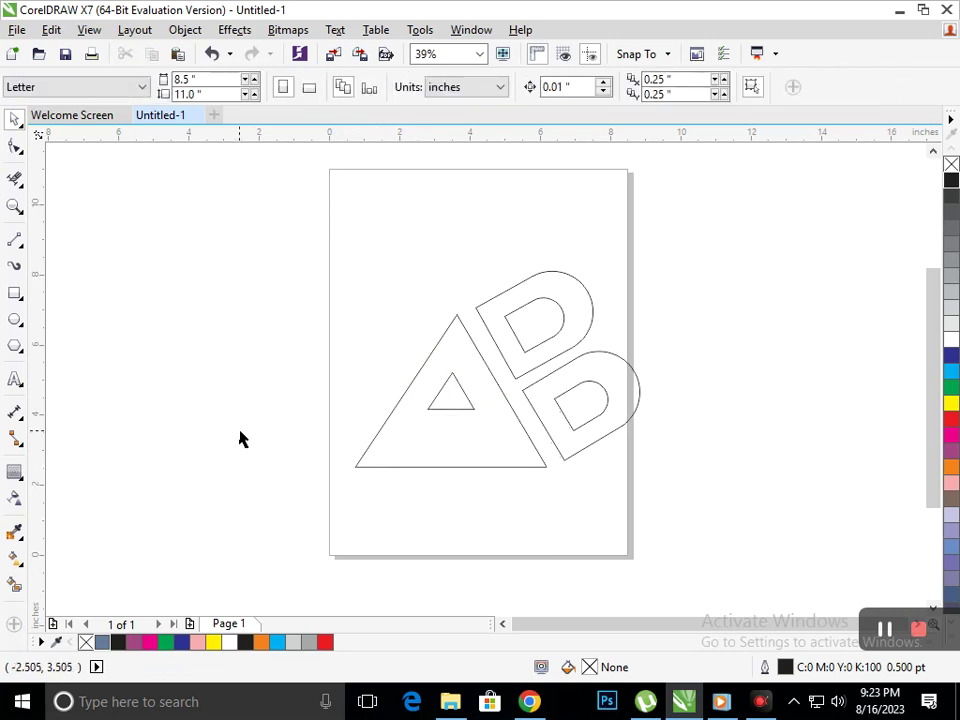
Apply Smart Fill to the small inner triangle and the area around it, and colour the outer area red.
{"action": "left_click", "coordinate": [14, 585]}
{"action": "left_click", "coordinate": [447, 389]}
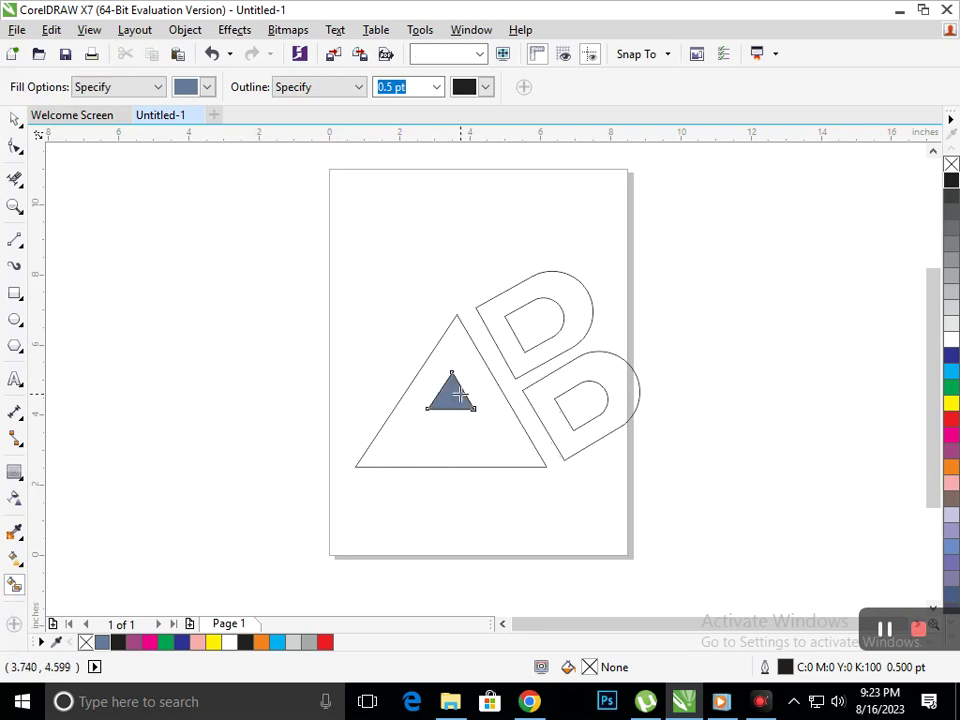
{"action": "left_click", "coordinate": [513, 451]}
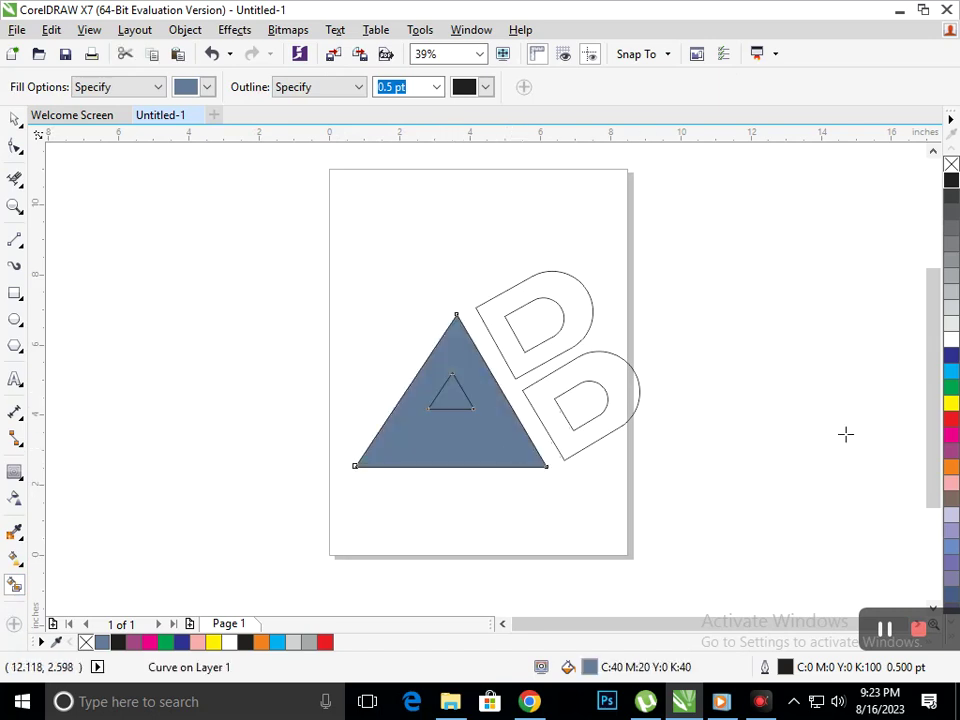
{"action": "left_click", "coordinate": [952, 421]}
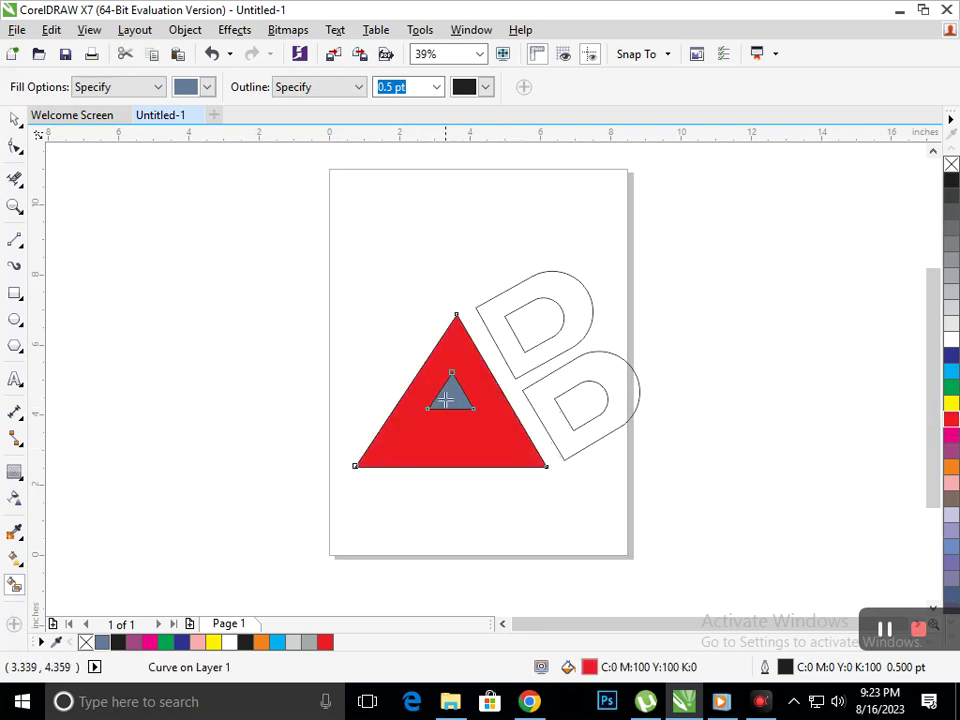
Select the small inner triangle and fill it with green.
{"action": "key", "text": "Tab"}
{"action": "left_click", "coordinate": [954, 358]}
{"action": "left_click", "coordinate": [952, 344]}
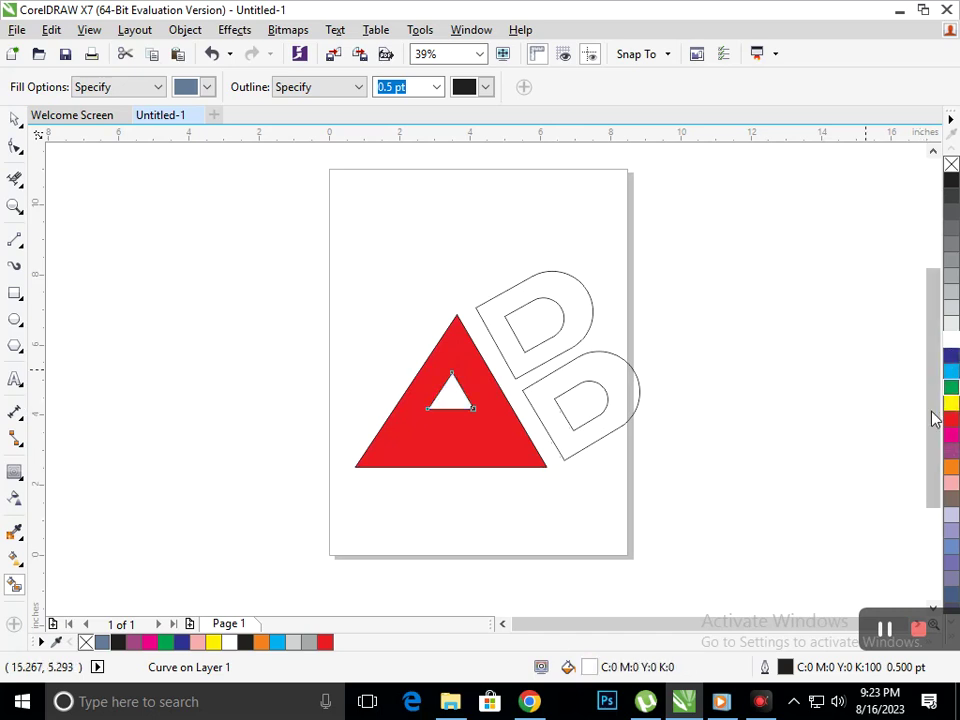
{"action": "left_click", "coordinate": [951, 390]}
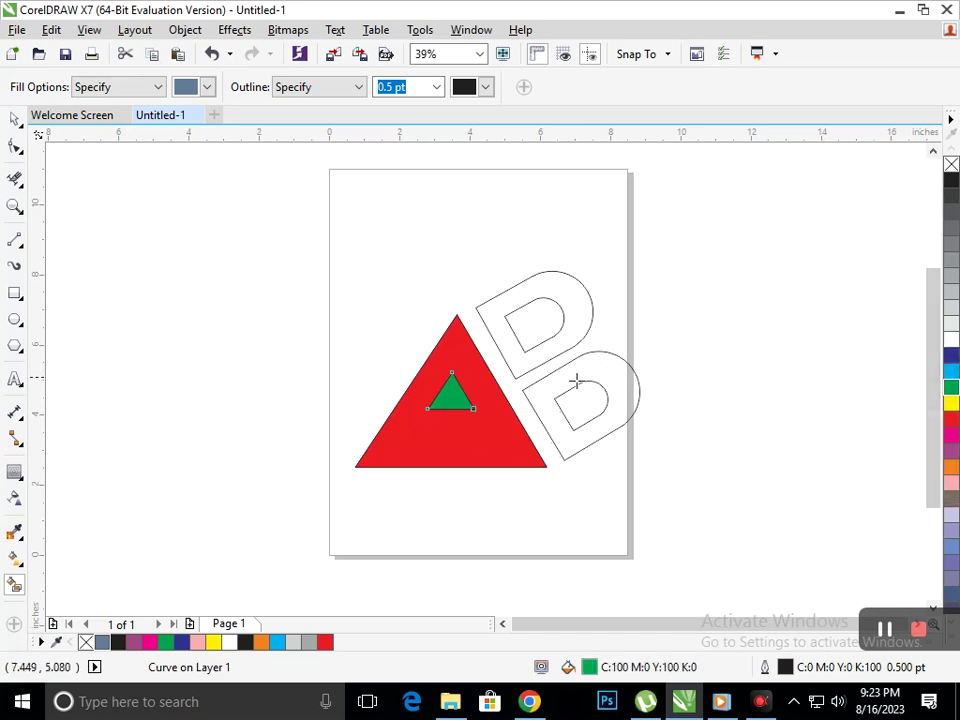
Apply Smart Fill with the blue-grey colour to both D-shaped bowls of the B, leaving their inner holes empty.
{"action": "left_click", "coordinate": [550, 406]}
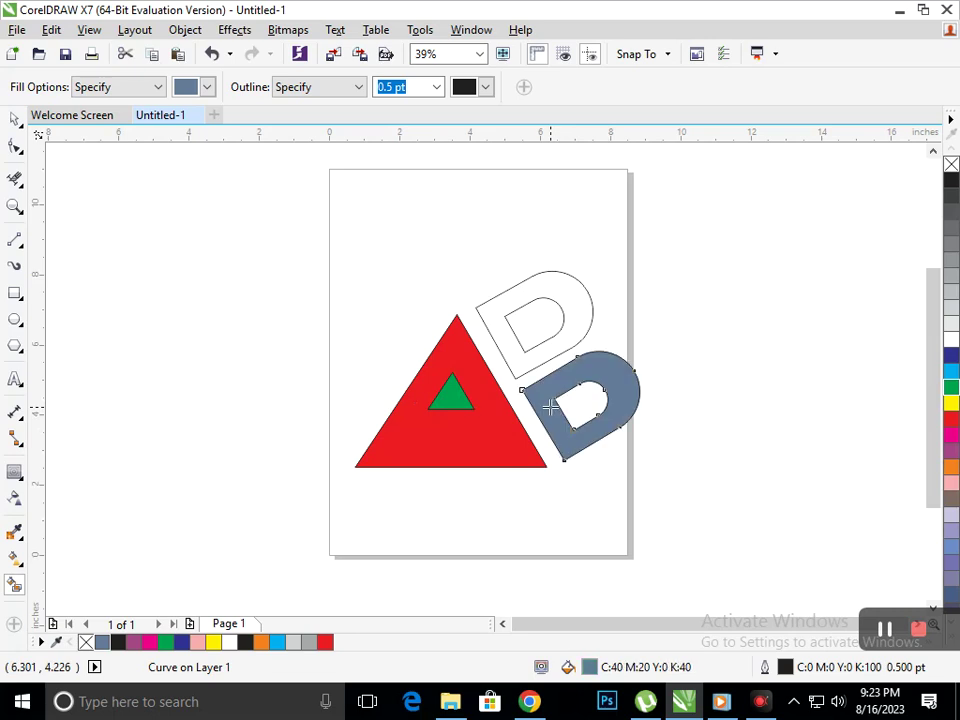
{"action": "left_click", "coordinate": [524, 358]}
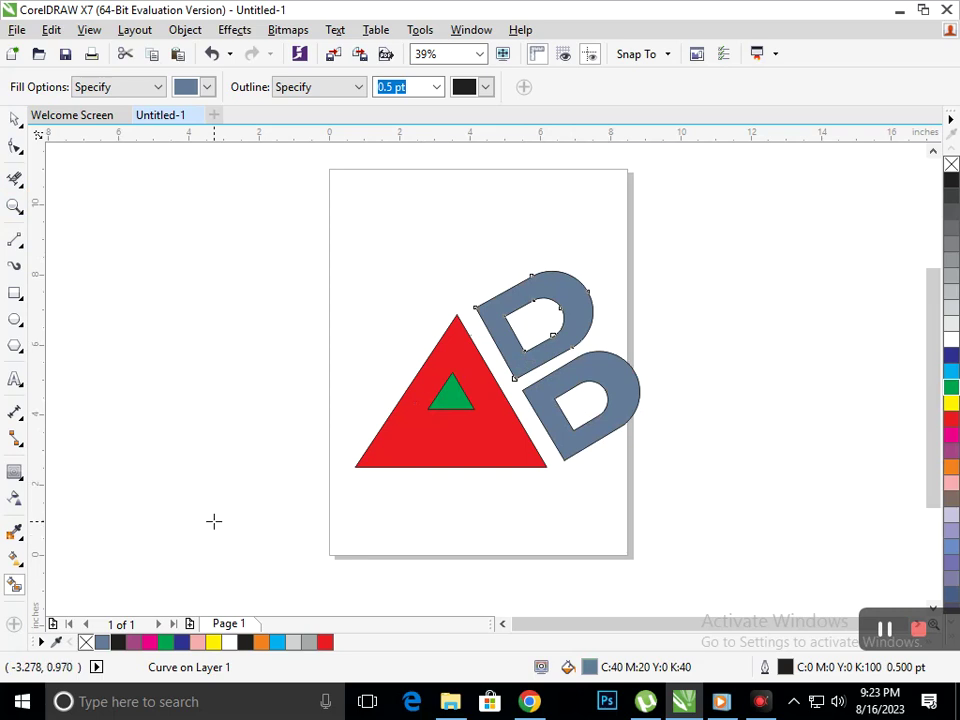
{"action": "left_click", "coordinate": [15, 120]}
Select both B bowls and apply one linear blue-grey-to-white gradient running diagonally from the upper bowl to the lower bowl.
{"action": "left_click", "coordinate": [631, 372]}
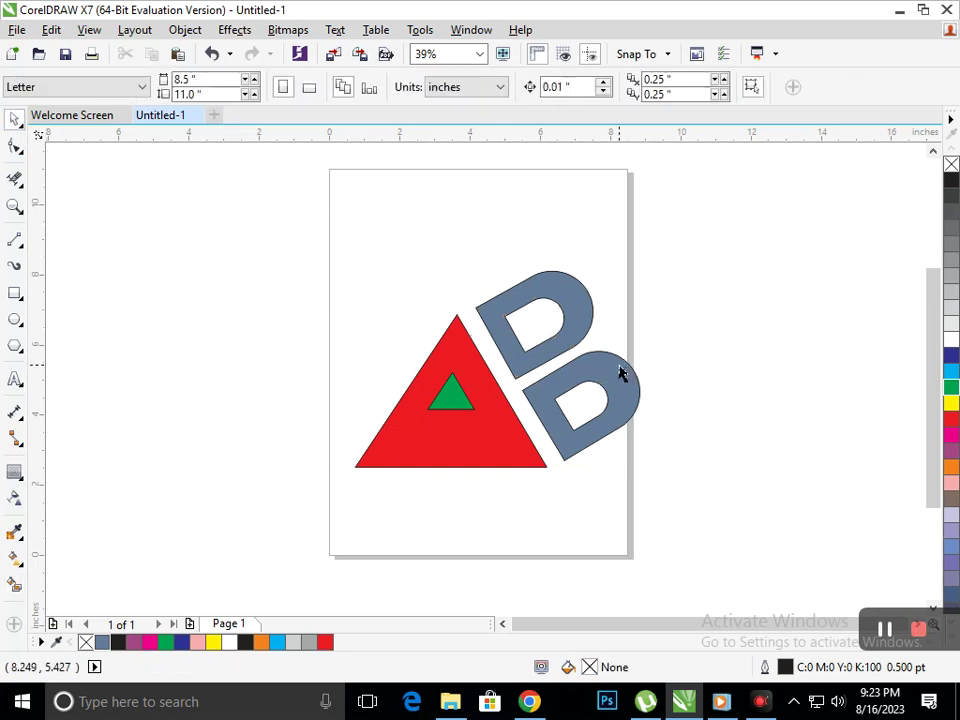
{"action": "left_click", "coordinate": [620, 368]}
{"action": "left_click", "coordinate": [575, 290], "text": "shift"}
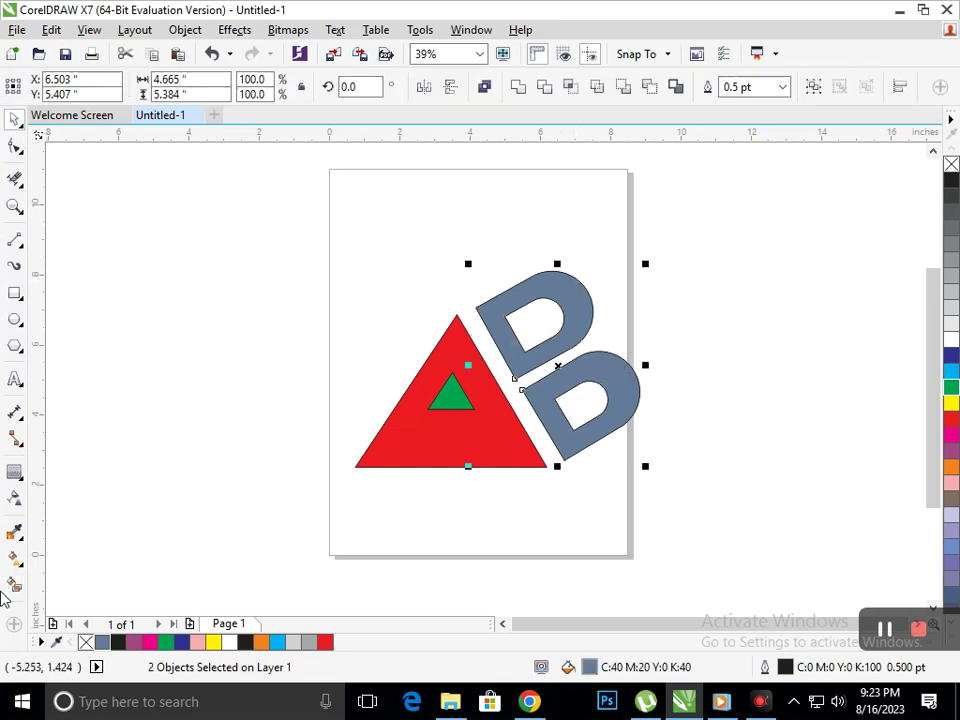
{"action": "left_click", "coordinate": [20, 566]}
{"action": "left_click", "coordinate": [70, 557]}
{"action": "left_click_drag", "start_coordinate": [502, 291], "coordinate": [588, 403]}
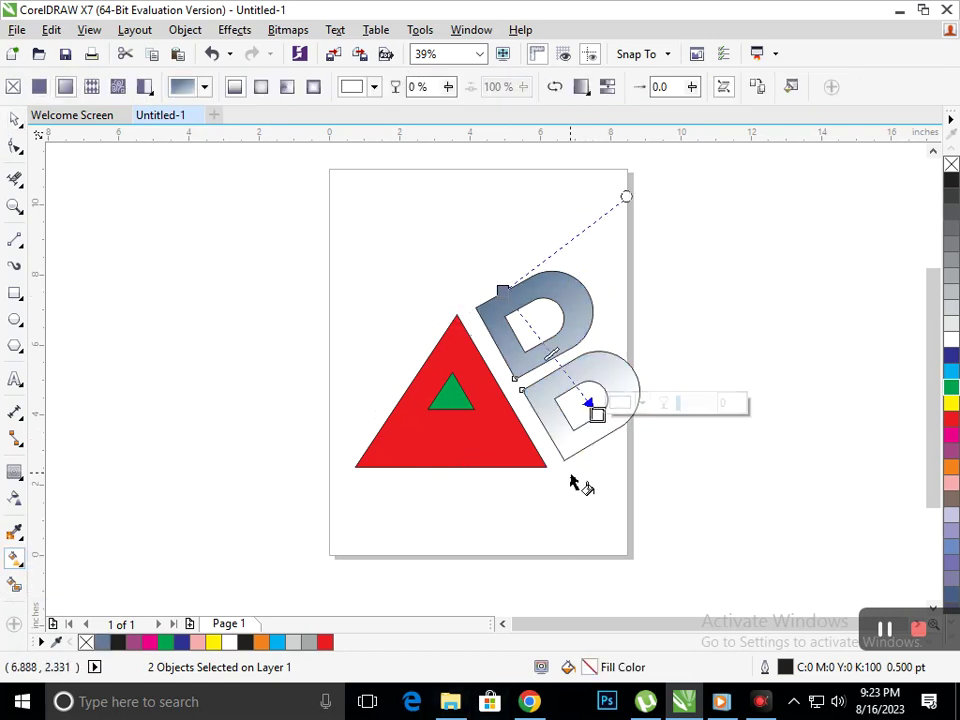
Add a purple colour stop at 59% along the B gradient and extend its white end slightly downward.
{"action": "left_click", "coordinate": [560, 365]}
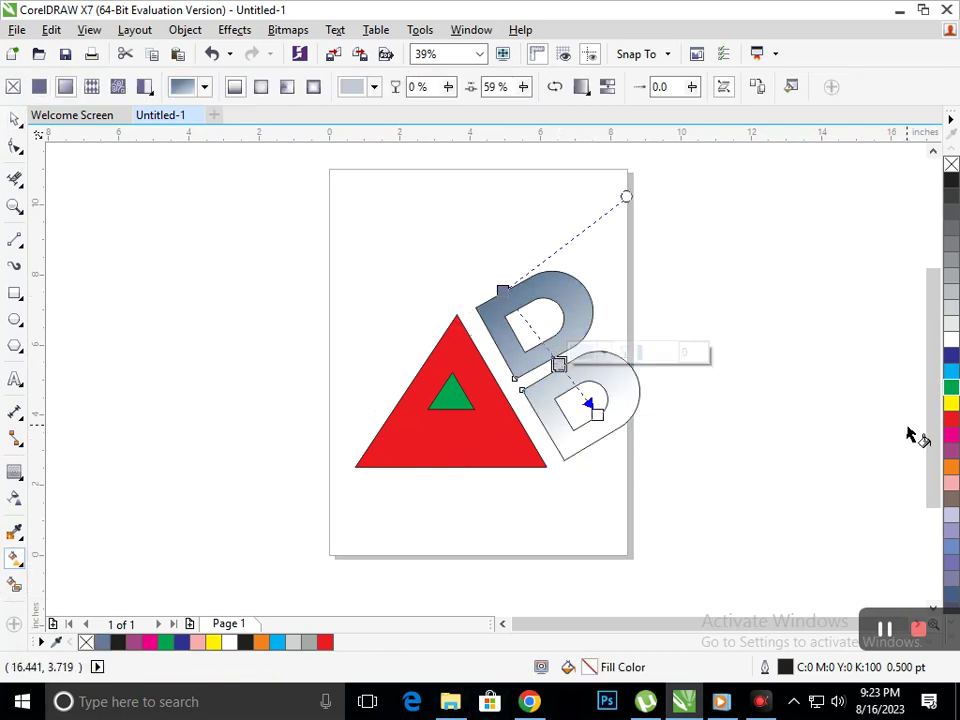
{"action": "left_click", "coordinate": [951, 451]}
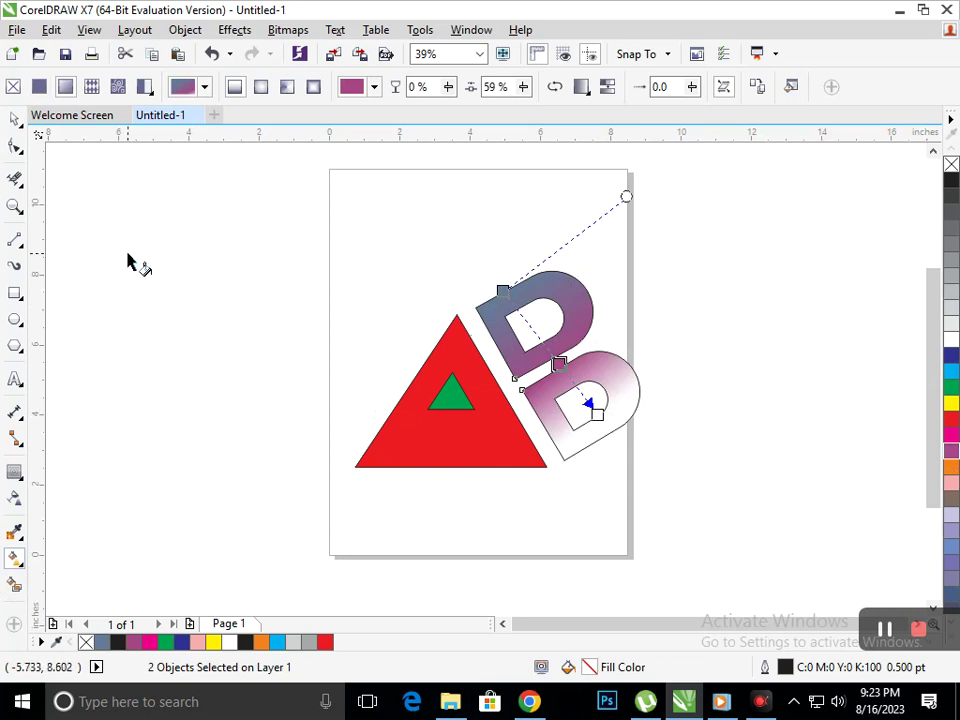
{"action": "left_click_drag", "start_coordinate": [597, 413], "coordinate": [605, 434]}
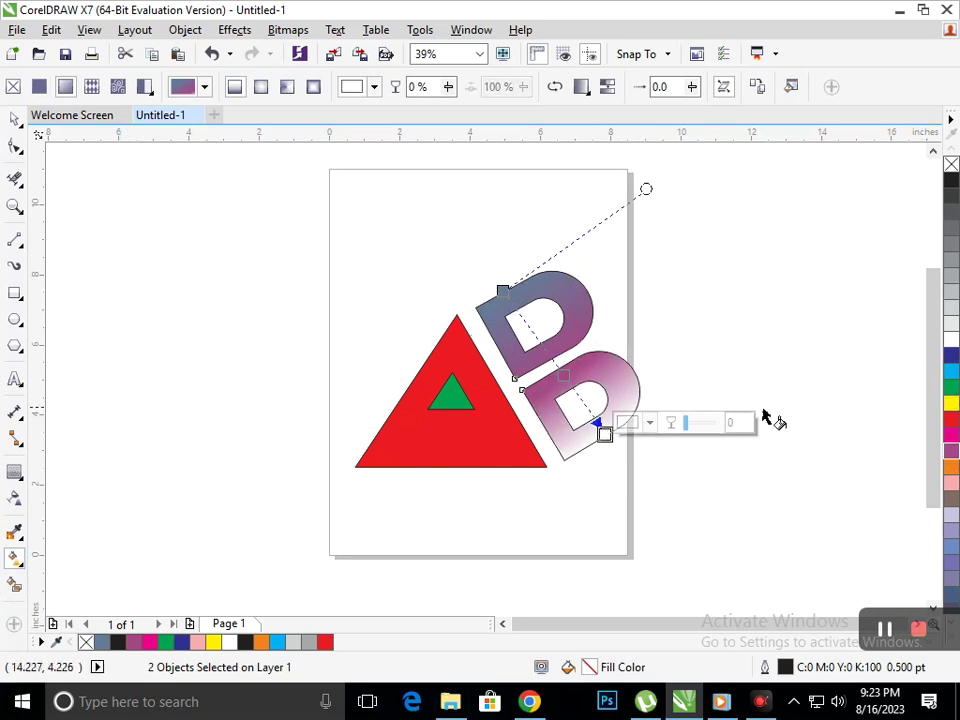
Enlarge the green inner triangle about its centre to about 1.8 by 1.43 inches.
{"action": "left_click", "coordinate": [15, 121]}
{"action": "left_click", "coordinate": [449, 395]}
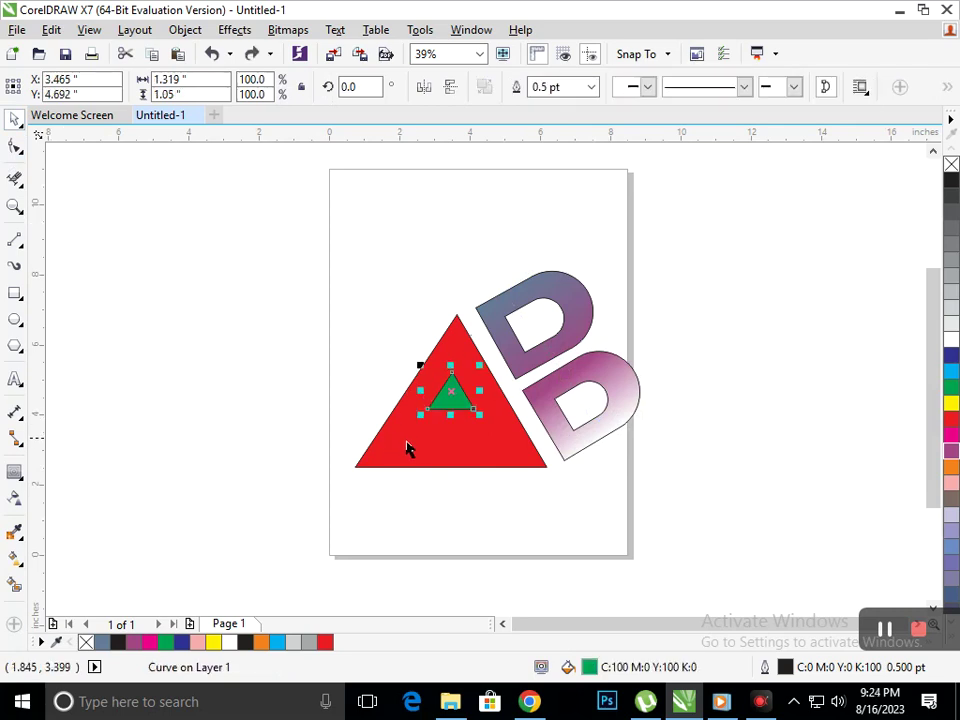
{"action": "mouse_move", "coordinate": [428, 420]}
{"action": "left_mouse_down"}
{"action": "mouse_move", "coordinate": [402, 425]}
{"action": "mouse_move", "coordinate": [421, 416]}
{"action": "left_mouse_up"}
{"action": "left_click", "coordinate": [236, 482]}
{"action": "left_click", "coordinate": [446, 422]}
{"action": "left_click", "coordinate": [266, 469]}
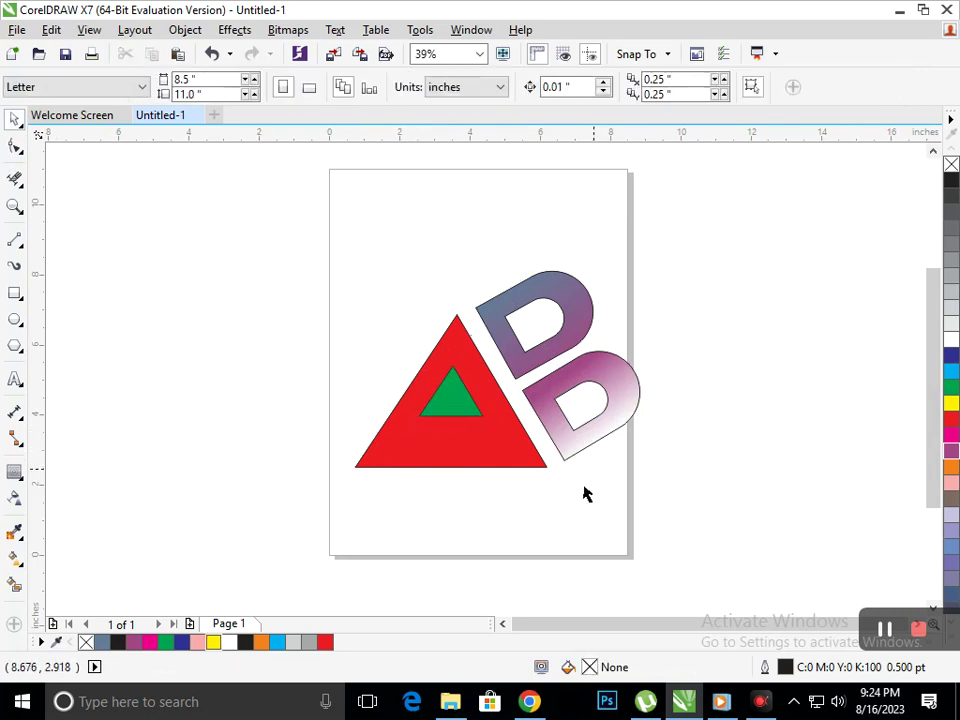
Apply a vertical linear gradient to the outer triangle, from red at its apex to white near its base.
{"action": "left_click", "coordinate": [511, 452]}
{"action": "left_click", "coordinate": [24, 564]}
{"action": "left_click", "coordinate": [70, 615]}
{"action": "left_click_drag", "start_coordinate": [458, 316], "coordinate": [462, 450]}
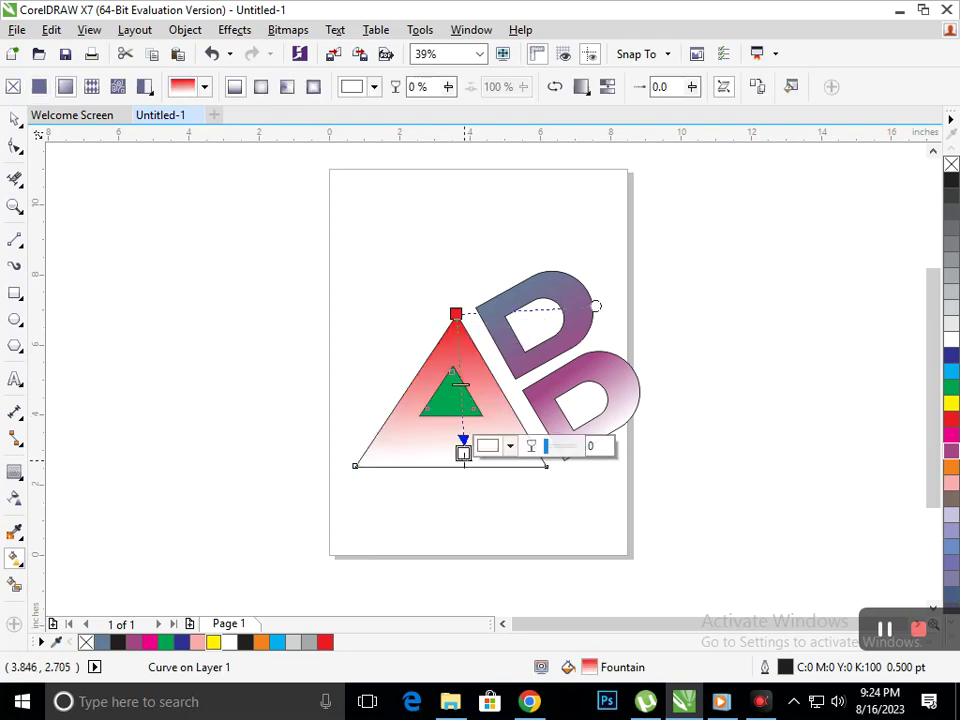
Try orange, blue, light grey and pink as the end colour of the outer triangle's gradient.
{"action": "left_click", "coordinate": [951, 466]}
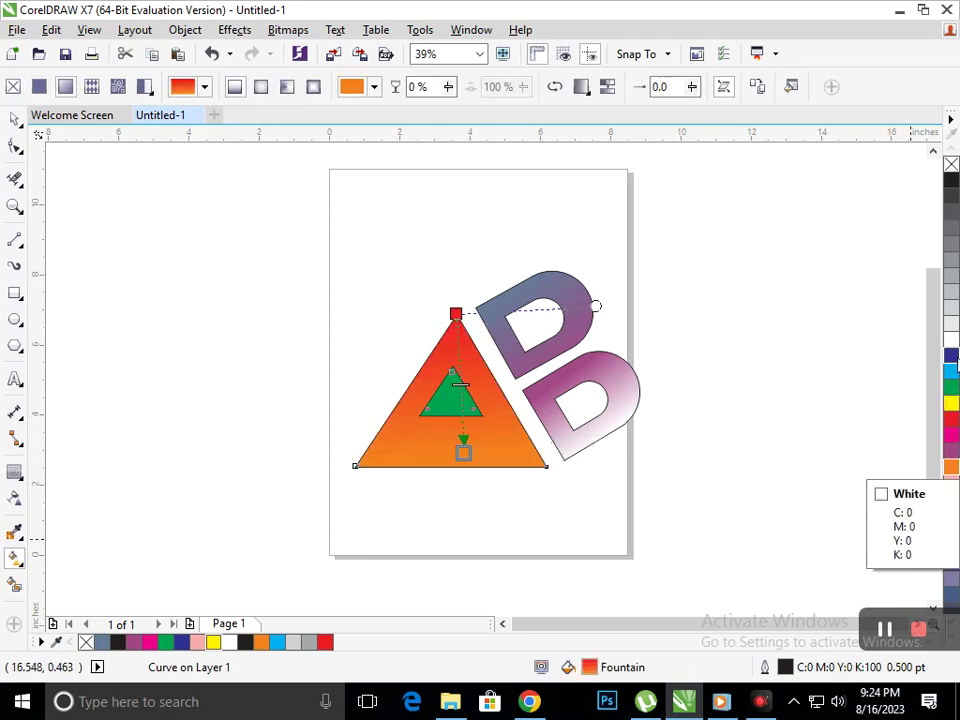
{"action": "left_click", "coordinate": [951, 355]}
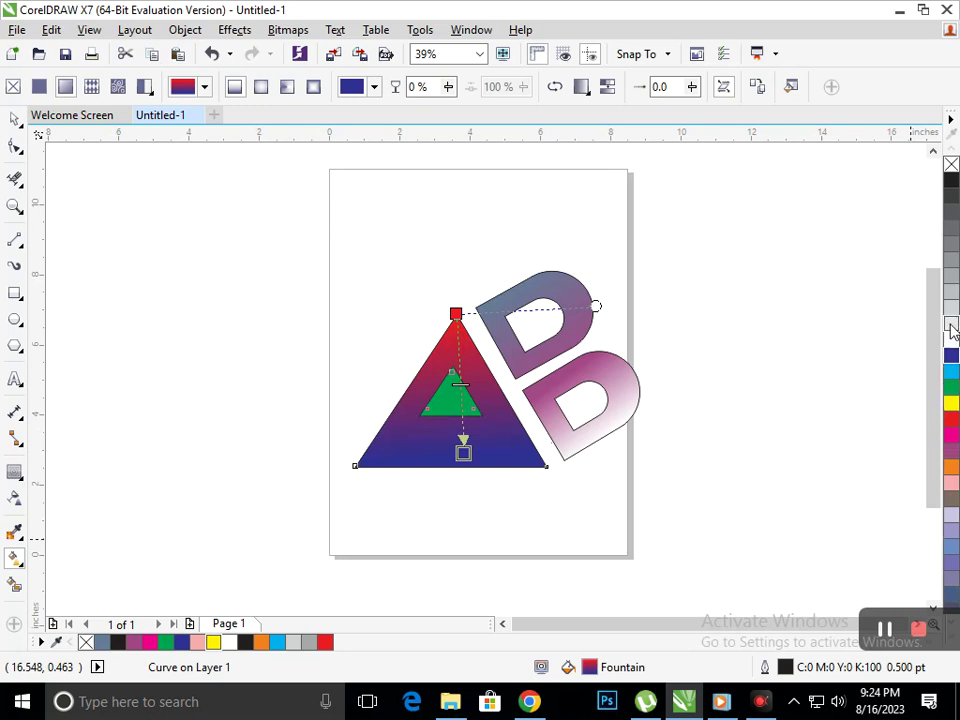
{"action": "left_click", "coordinate": [951, 277]}
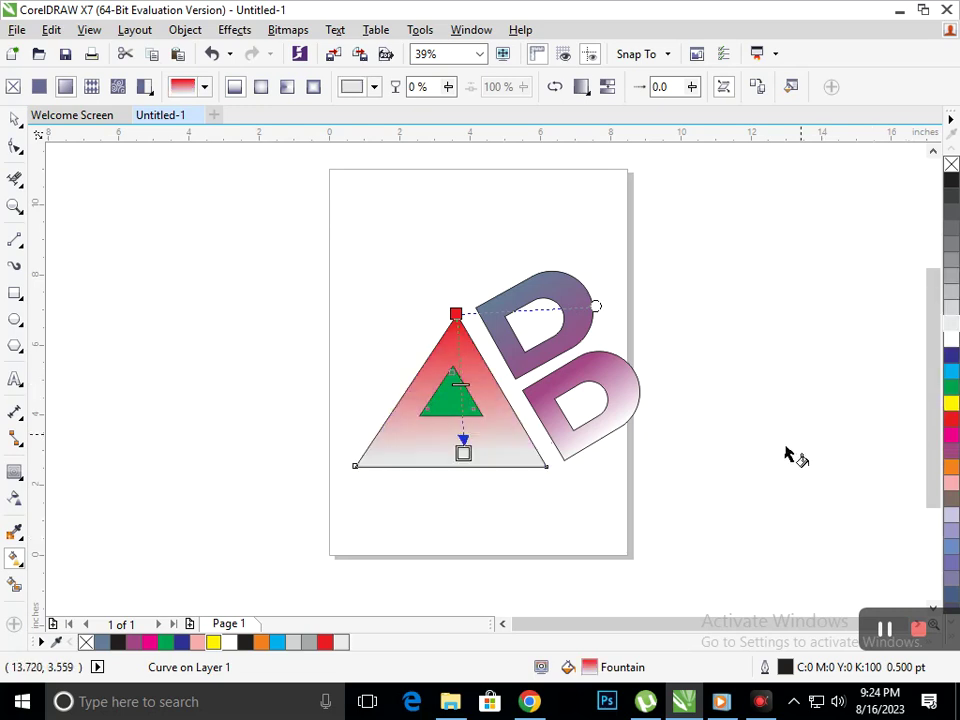
{"action": "left_click", "coordinate": [464, 458]}
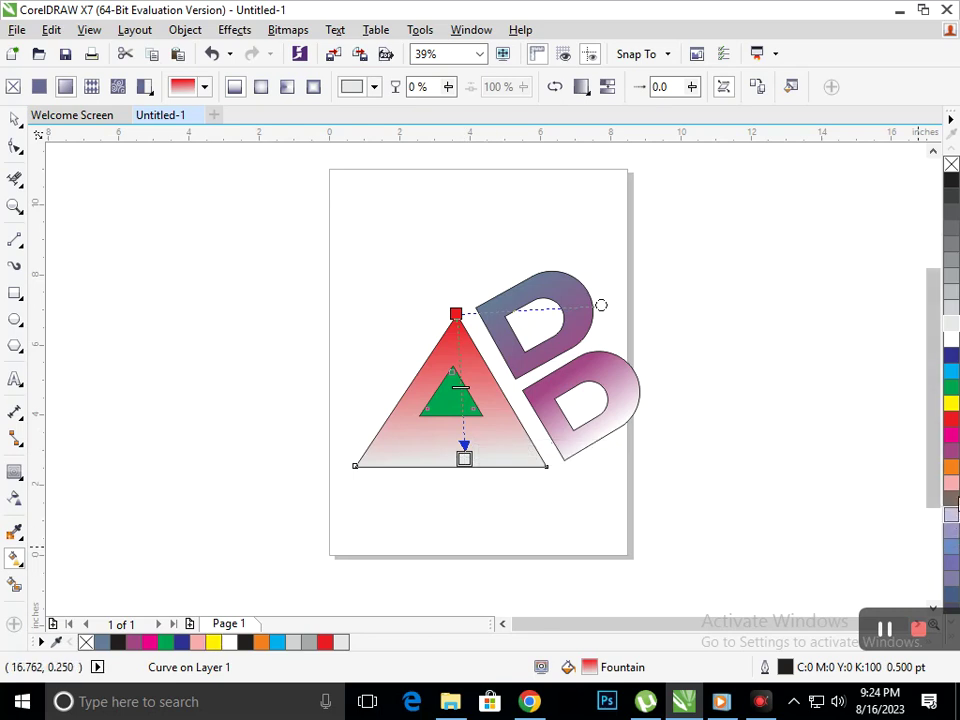
{"action": "left_click", "coordinate": [953, 484]}
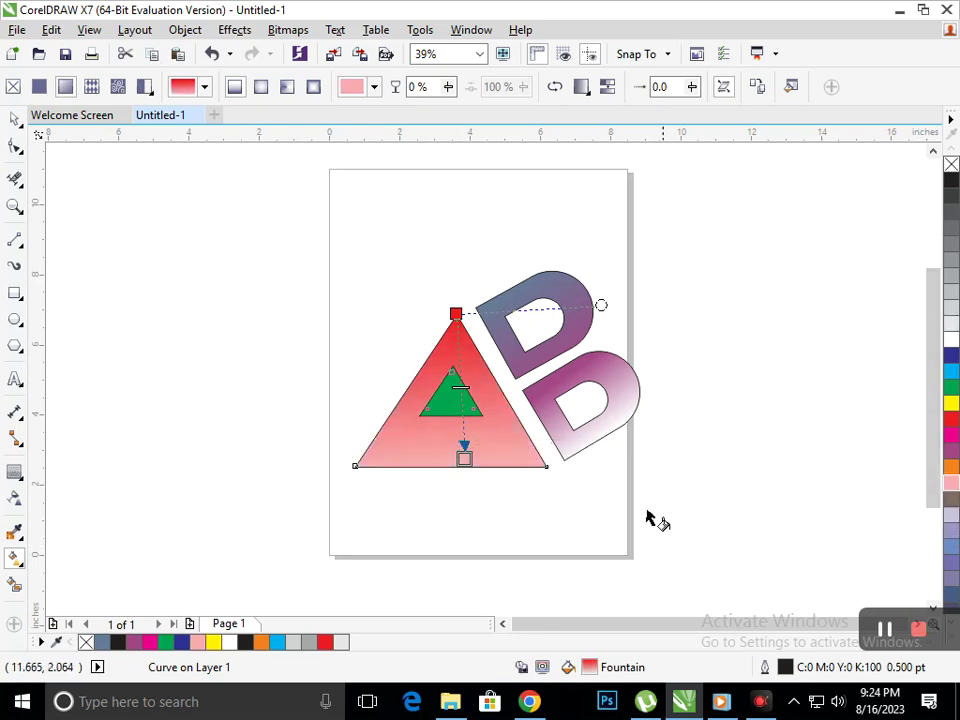
Mix a light blue for the end colour at the base of the outer triangle's gradient.
{"action": "left_click", "coordinate": [490, 452]}
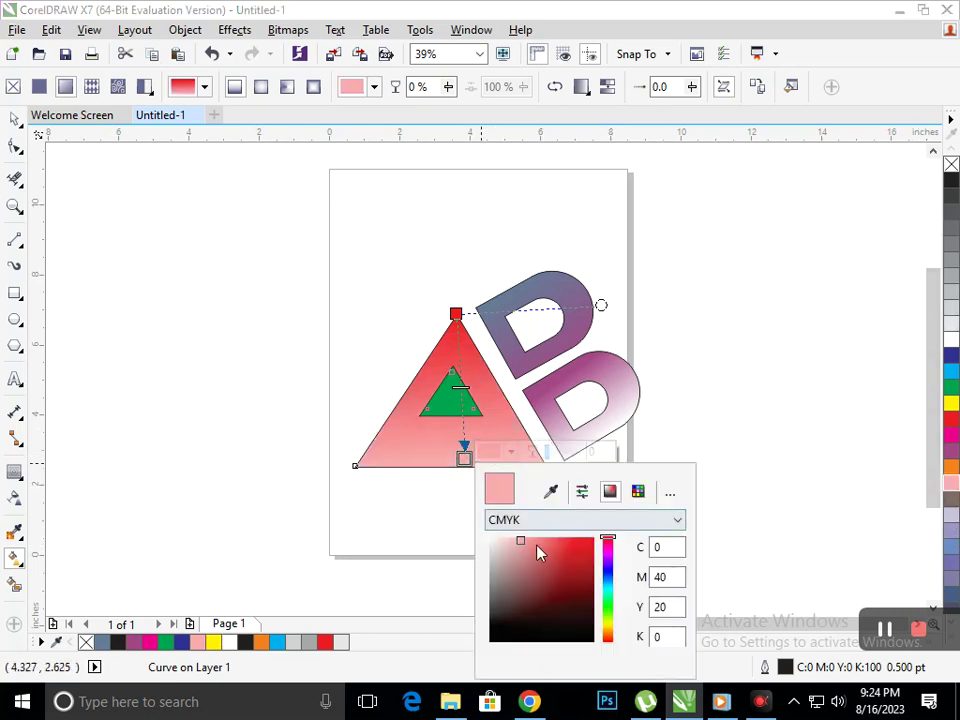
{"action": "left_click", "coordinate": [590, 541]}
{"action": "mouse_move", "coordinate": [607, 545]}
{"action": "left_mouse_down"}
{"action": "mouse_move", "coordinate": [608, 613]}
{"action": "mouse_move", "coordinate": [607, 565]}
{"action": "left_mouse_up"}
{"action": "left_click", "coordinate": [595, 546]}
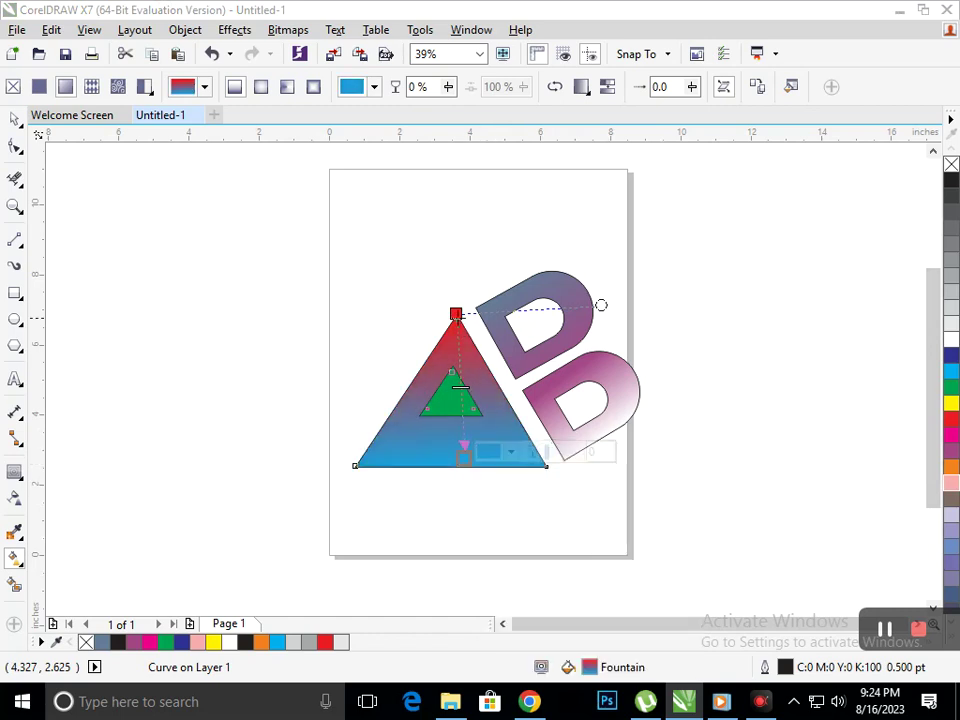
Change the gradient's start colour at the outer triangle's apex to a golden yellow.
{"action": "left_click", "coordinate": [456, 314]}
{"action": "left_click", "coordinate": [563, 420]}
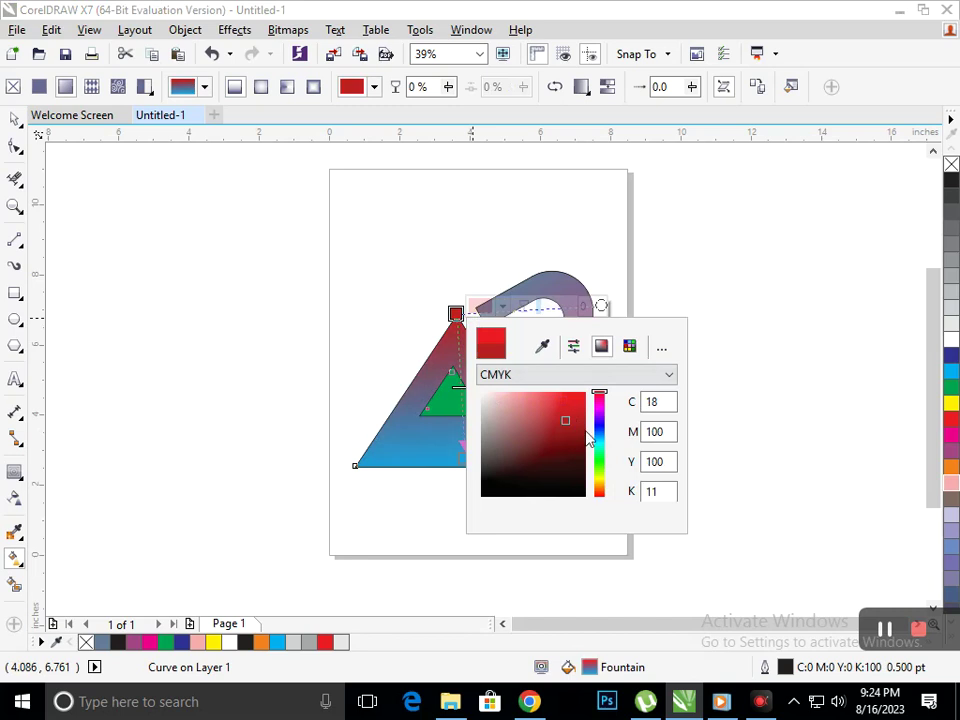
{"action": "left_click_drag", "start_coordinate": [599, 395], "coordinate": [599, 482]}
{"action": "left_click_drag", "start_coordinate": [560, 420], "coordinate": [591, 401]}
{"action": "left_click_drag", "start_coordinate": [590, 495], "coordinate": [598, 488]}
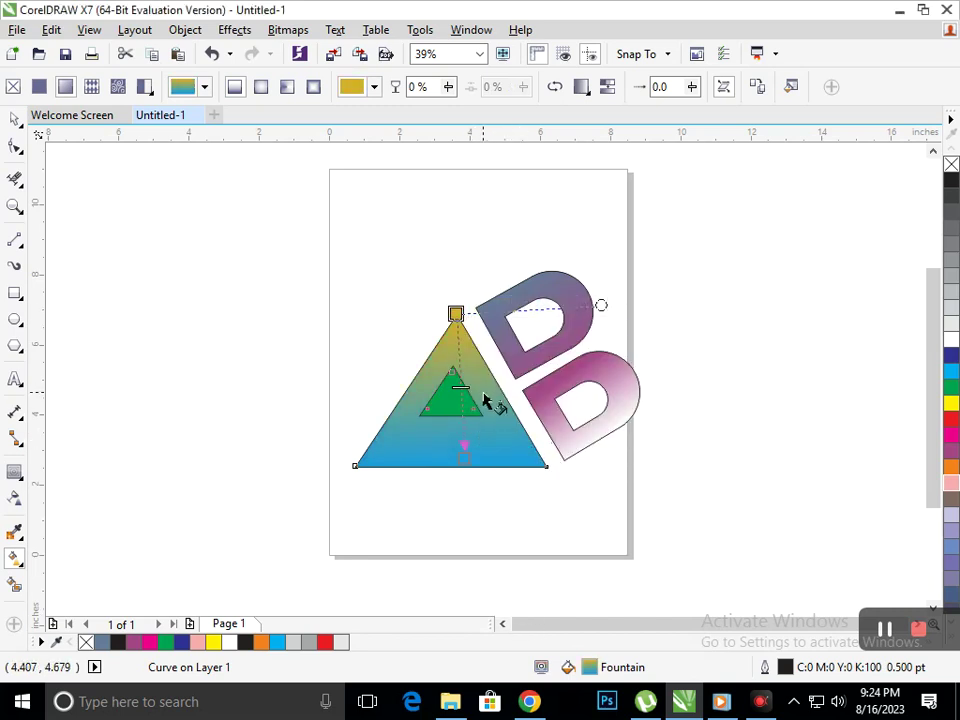
Fill the inner triangle with black.
{"action": "left_click", "coordinate": [15, 119]}
{"action": "left_click", "coordinate": [463, 420]}
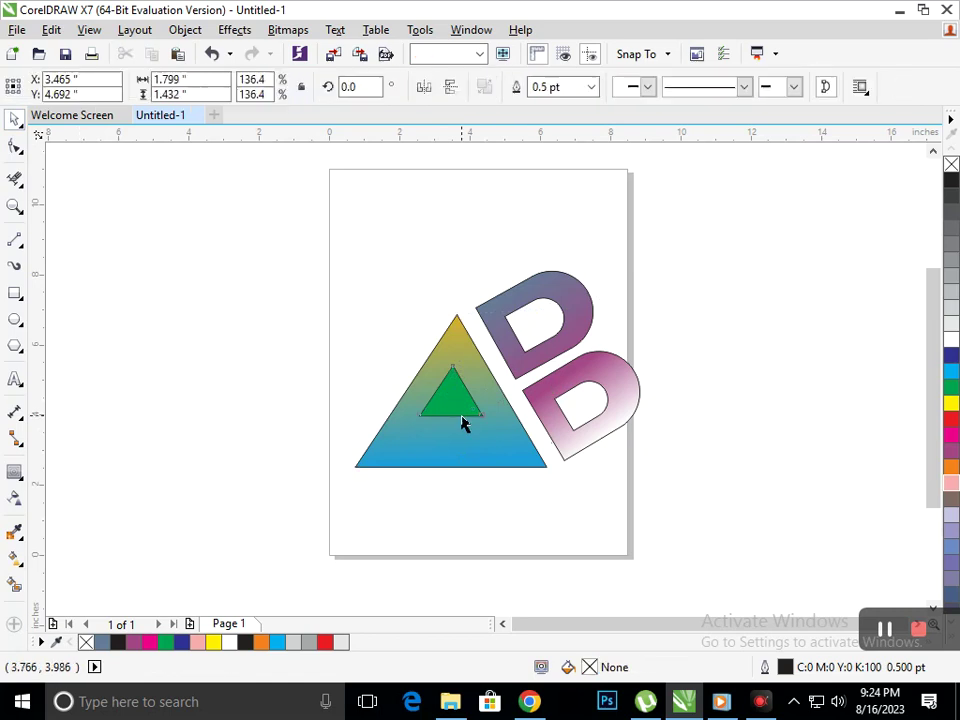
{"action": "left_click", "coordinate": [951, 181]}
{"action": "left_click", "coordinate": [804, 476]}
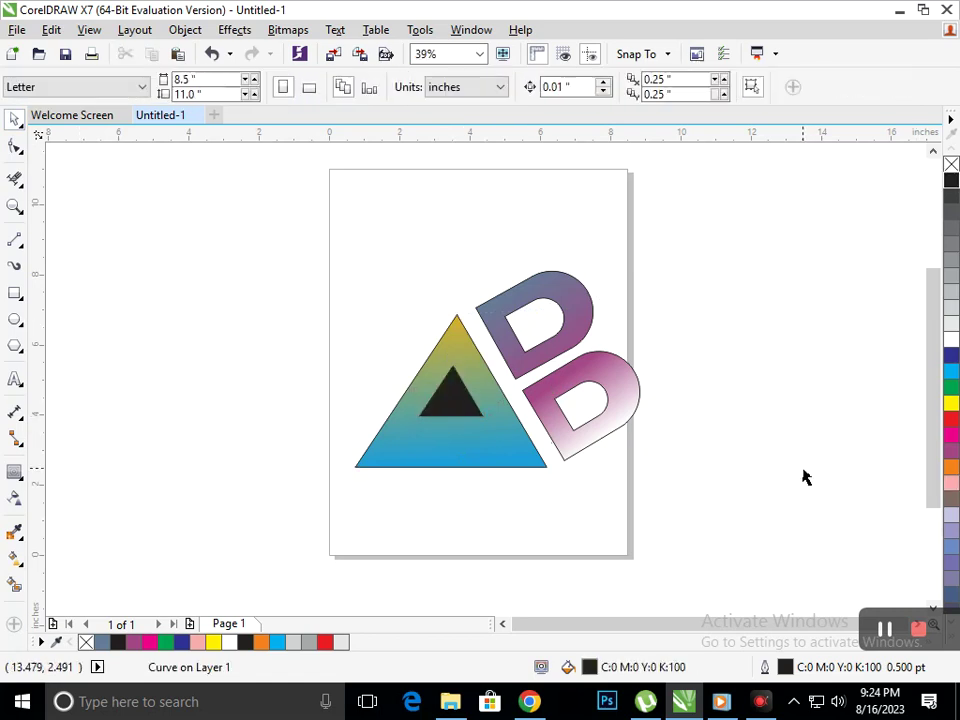
Move the end of the outer triangle's gradient down to its base edge and colour that end purple.
{"action": "left_click", "coordinate": [518, 462]}
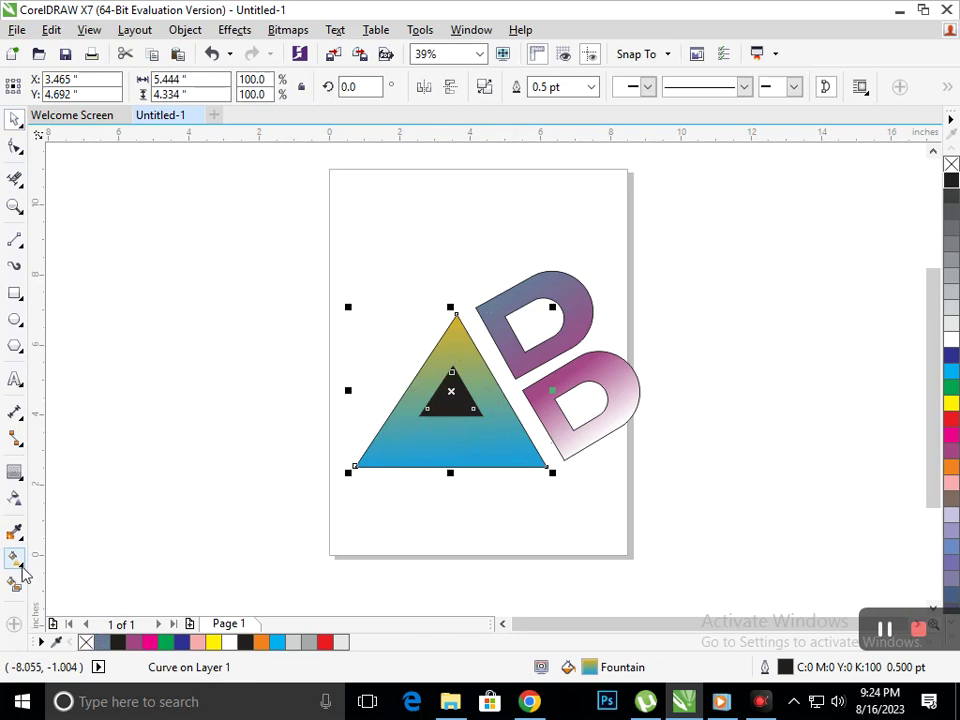
{"action": "left_click", "coordinate": [20, 566]}
{"action": "left_click", "coordinate": [75, 562]}
{"action": "left_click", "coordinate": [476, 514]}
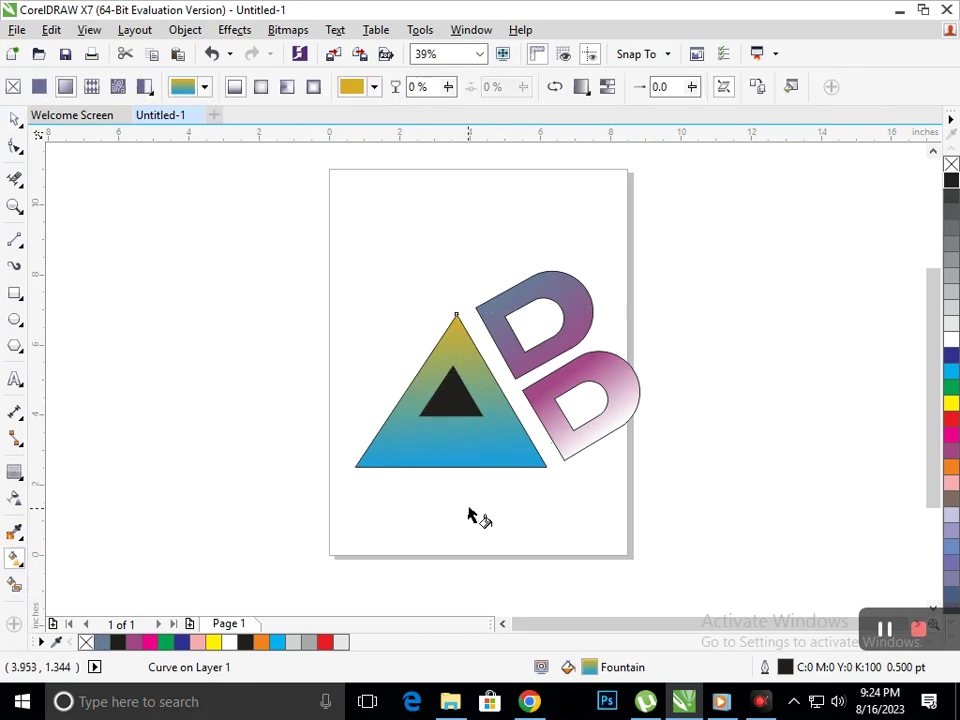
{"action": "left_click", "coordinate": [462, 457]}
{"action": "left_click", "coordinate": [462, 463]}
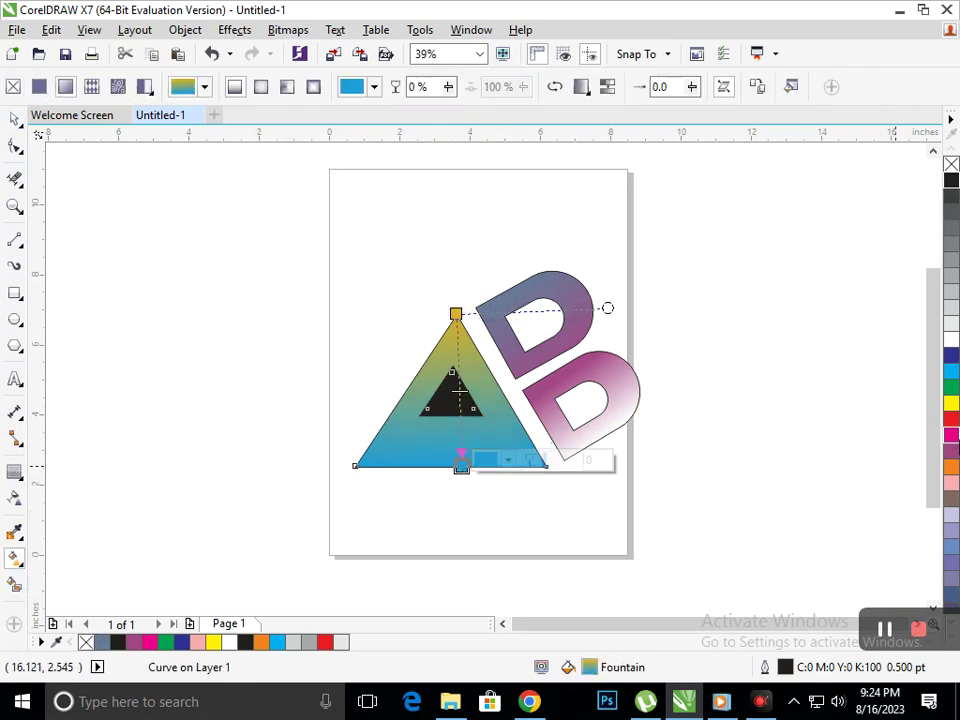
{"action": "left_click", "coordinate": [951, 461]}
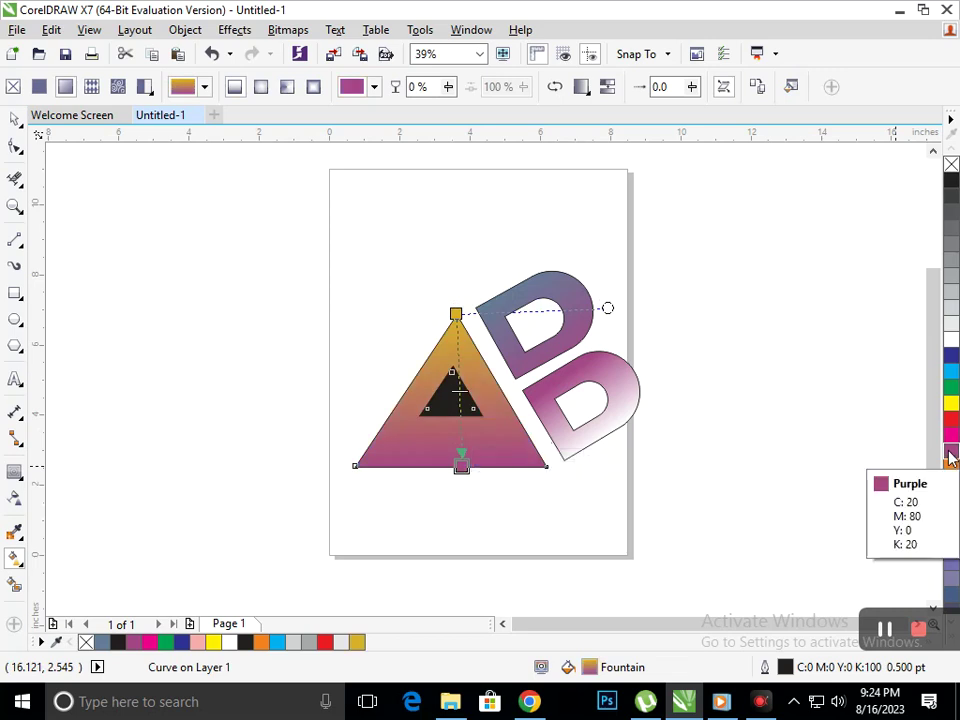
Try blue and dark grey fills on the inner triangle and set it back to black.
{"action": "left_click", "coordinate": [16, 120]}
{"action": "left_click", "coordinate": [370, 395]}
{"action": "left_click", "coordinate": [442, 399]}
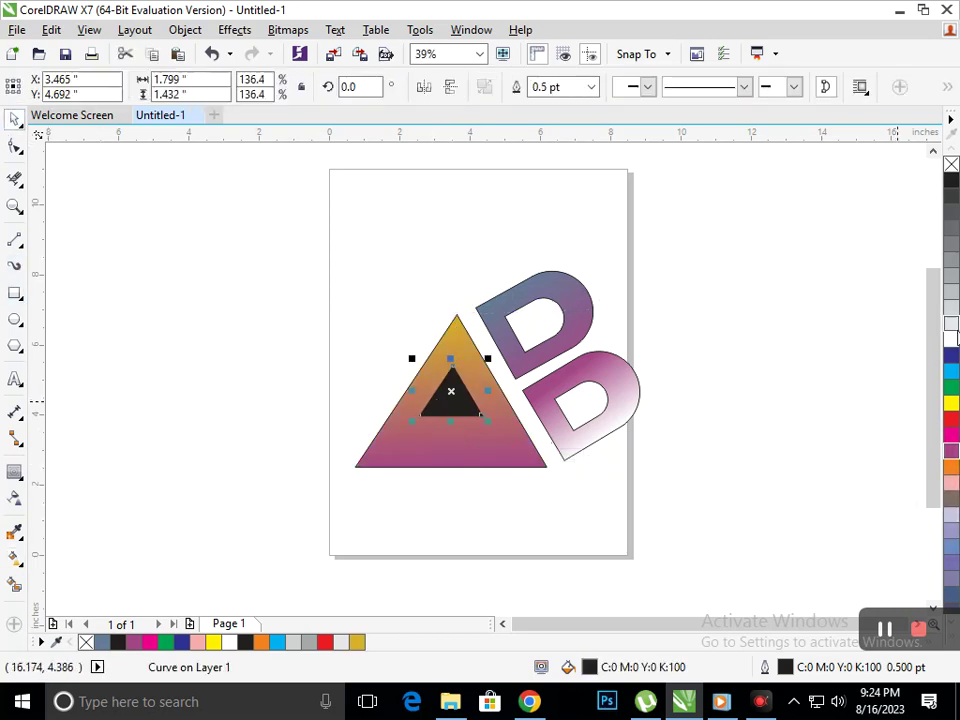
{"action": "left_click", "coordinate": [951, 357]}
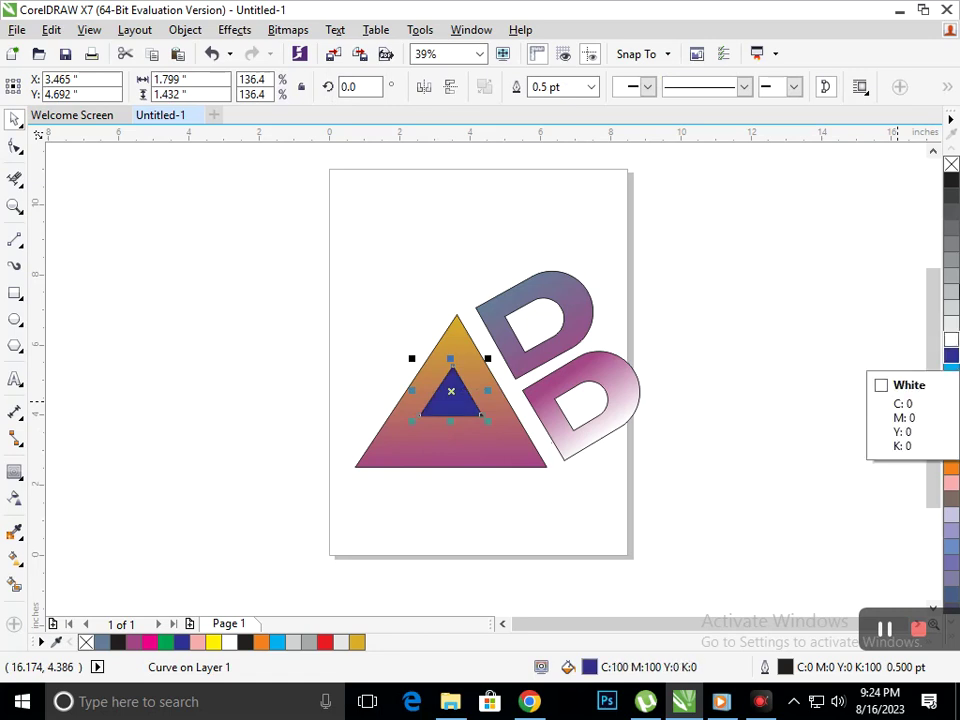
{"action": "left_click", "coordinate": [951, 196]}
{"action": "left_click", "coordinate": [951, 180]}
{"action": "left_click", "coordinate": [782, 516]}
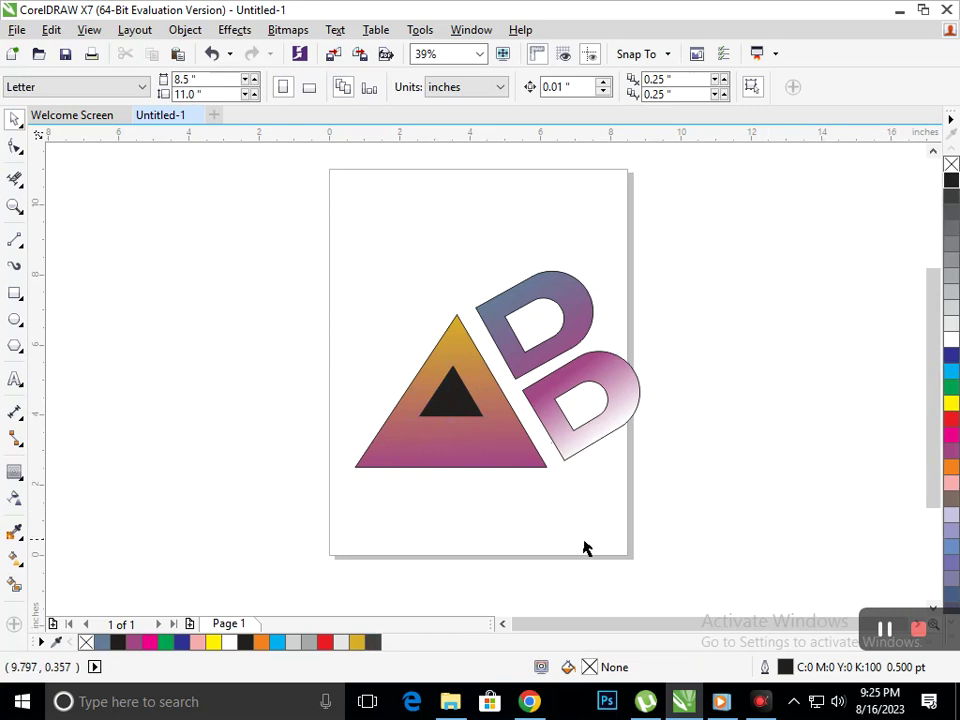
Draw a thin rectangle about 4.86 by 0.53 inches overlapping the bottom edge of the outer triangle.
{"action": "left_click", "coordinate": [15, 293]}
{"action": "left_click_drag", "start_coordinate": [538, 480], "coordinate": [360, 461]}
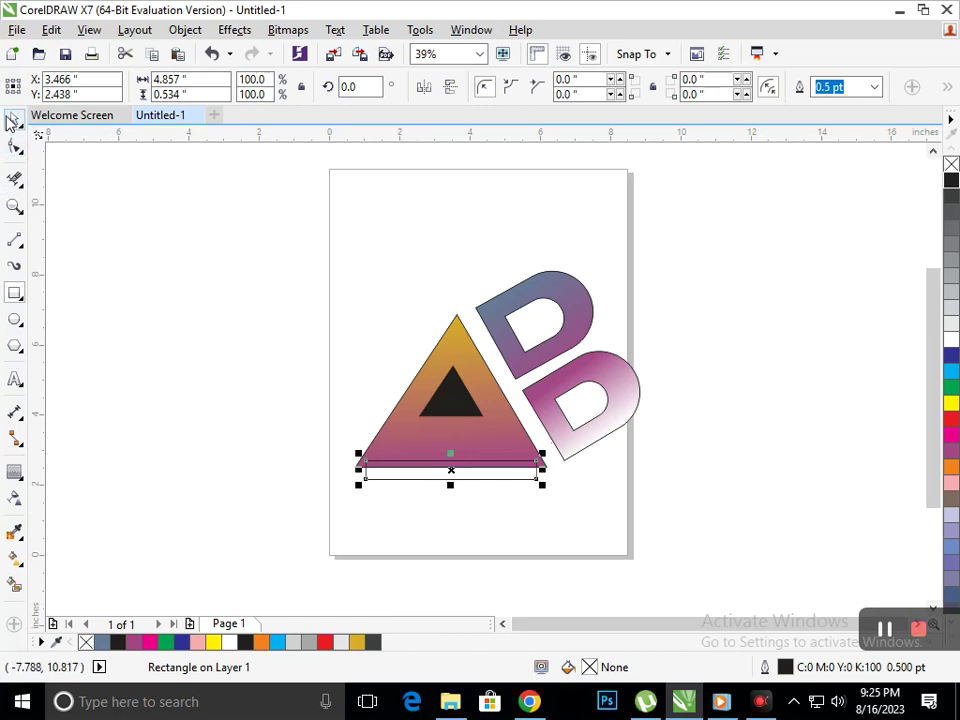
{"action": "double_click", "coordinate": [15, 118]}
Trim the outer triangle's base with the thin rectangle.
{"action": "left_click", "coordinate": [395, 482]}
{"action": "left_click", "coordinate": [396, 478]}
{"action": "left_click", "coordinate": [407, 399], "text": "shift"}
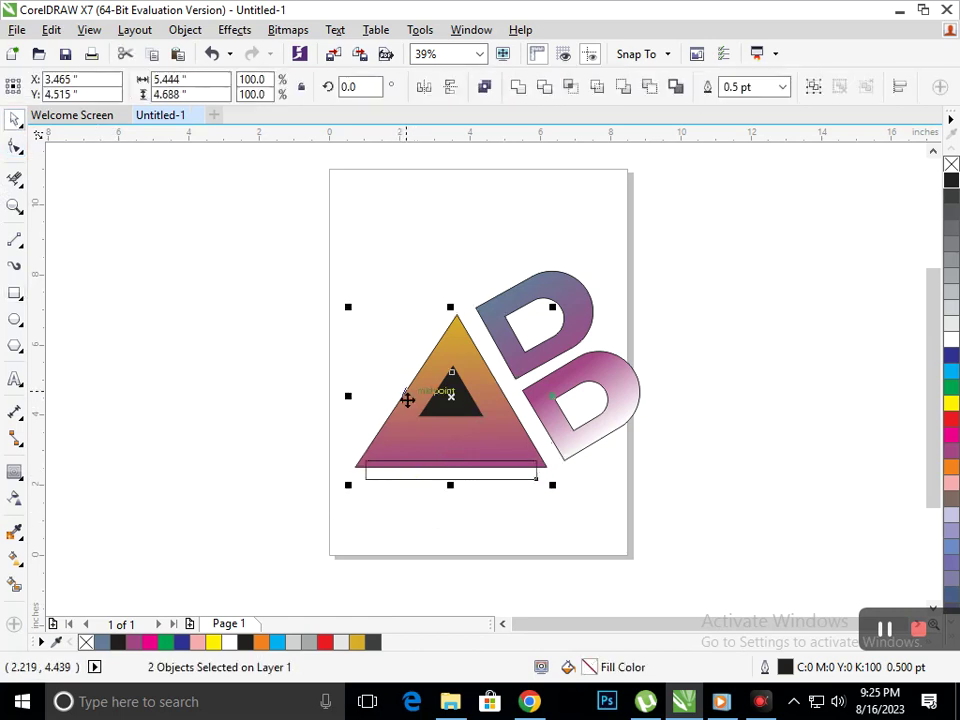
{"action": "left_click", "coordinate": [545, 88]}
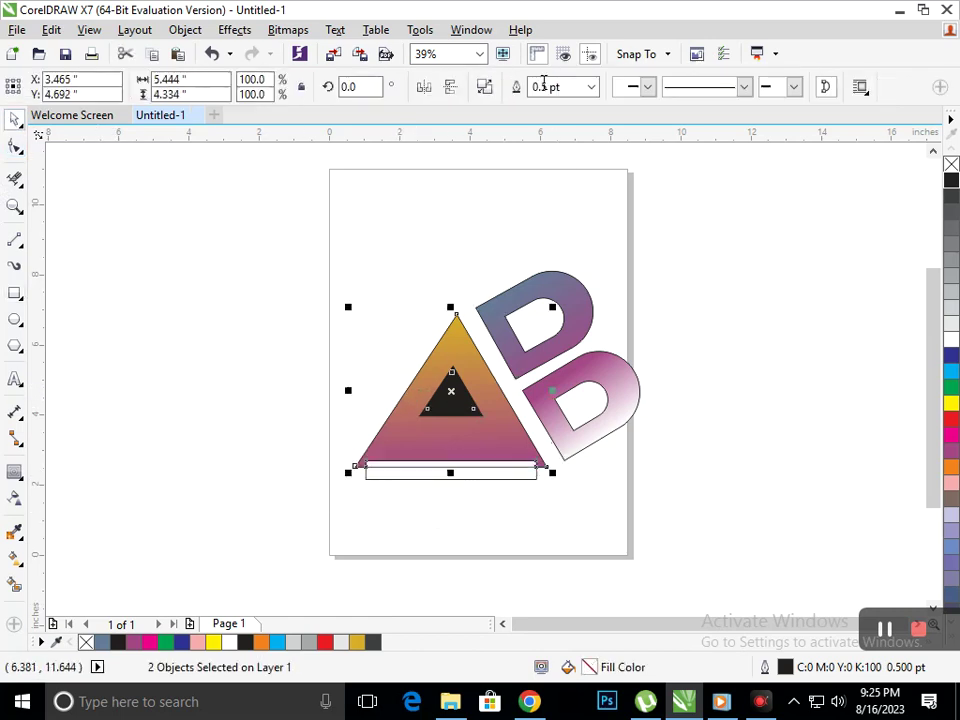
Move the thin rectangle away from the triangle's base and delete it.
{"action": "left_click", "coordinate": [514, 476]}
{"action": "left_click_drag", "start_coordinate": [514, 477], "coordinate": [686, 527]}
{"action": "key", "text": "Delete"}
{"action": "left_click_drag", "start_coordinate": [494, 474], "coordinate": [709, 474]}
{"action": "key", "text": "Escape"}
{"action": "mouse_move", "coordinate": [760, 701]}
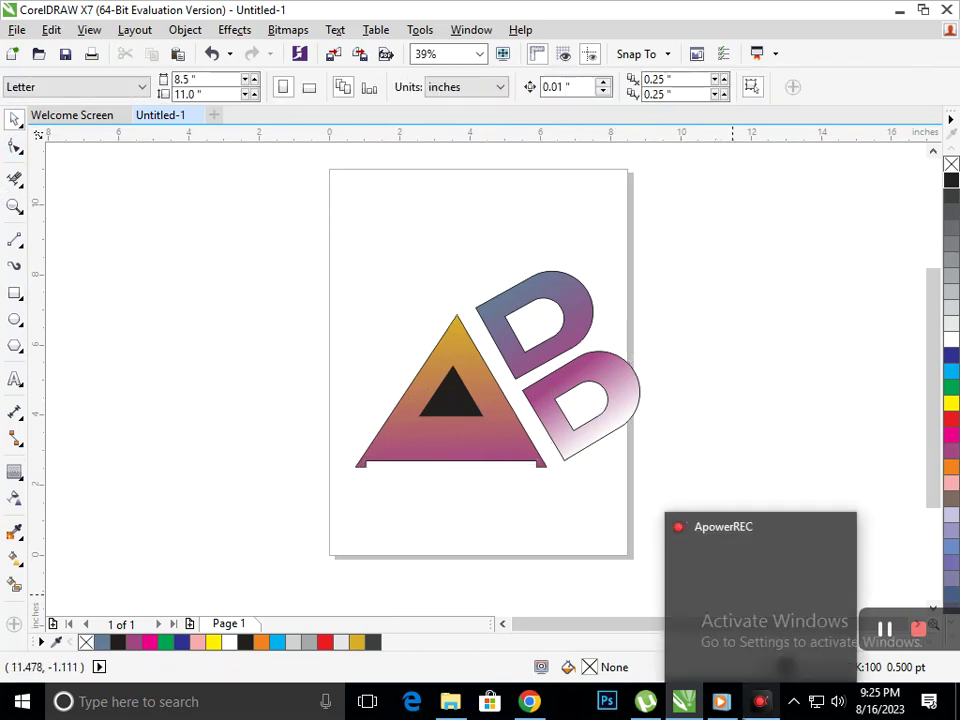